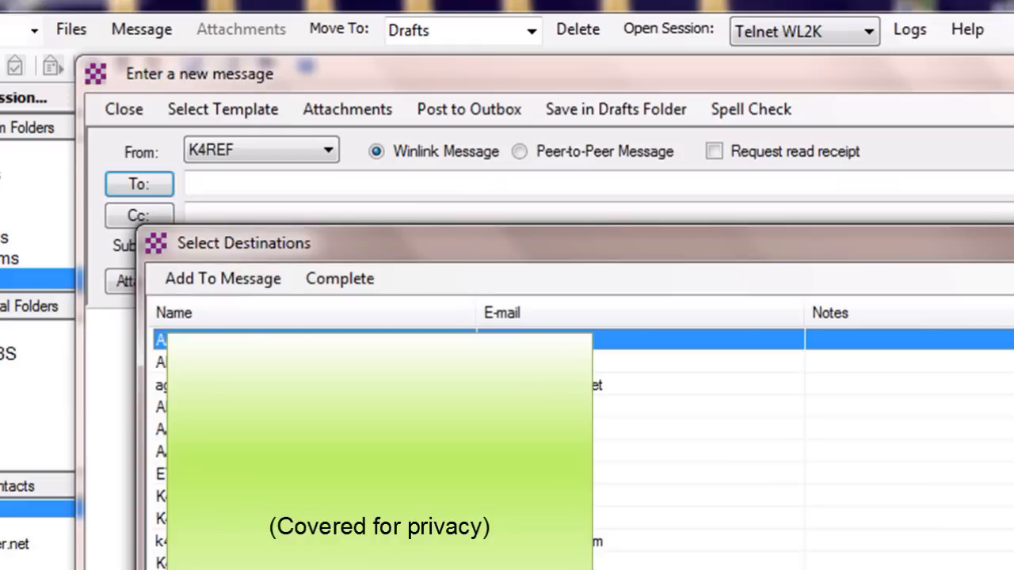
# Step: Add the Hotmail contact from the address list as the message recipient and set the subject to "Test for Video"
pyautogui.click(161, 542)
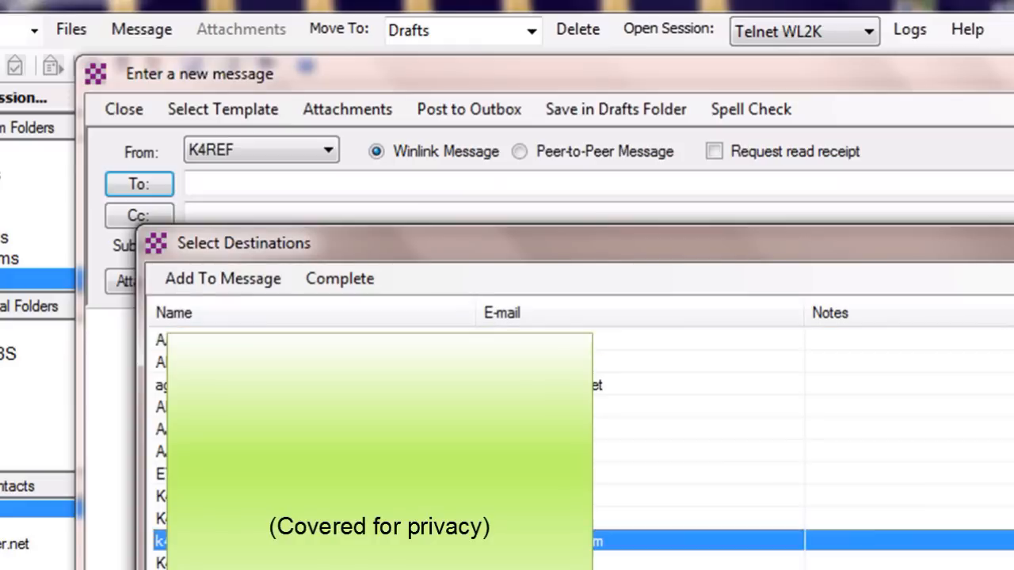
pyautogui.click(226, 274)
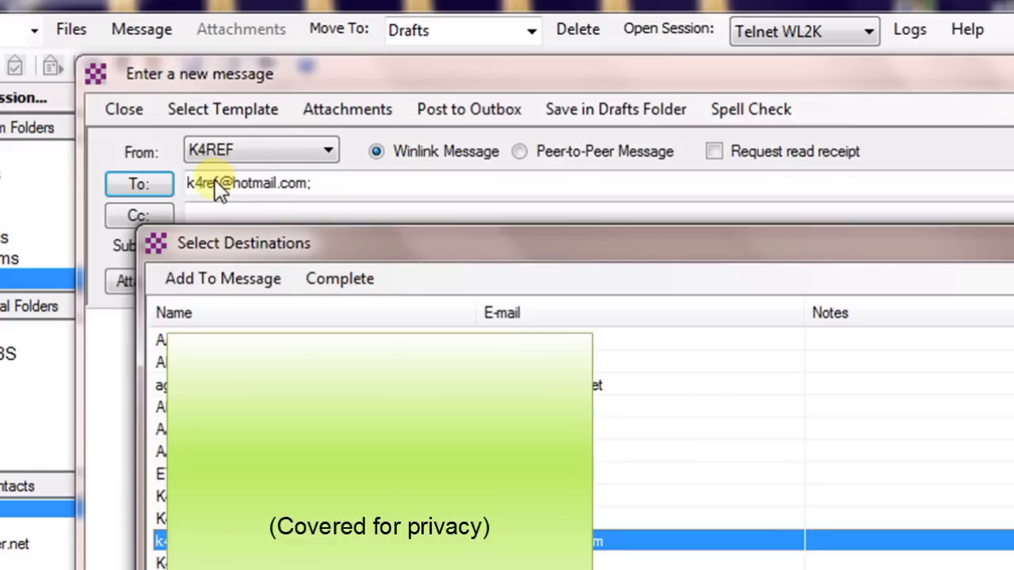
pyautogui.click(343, 279)
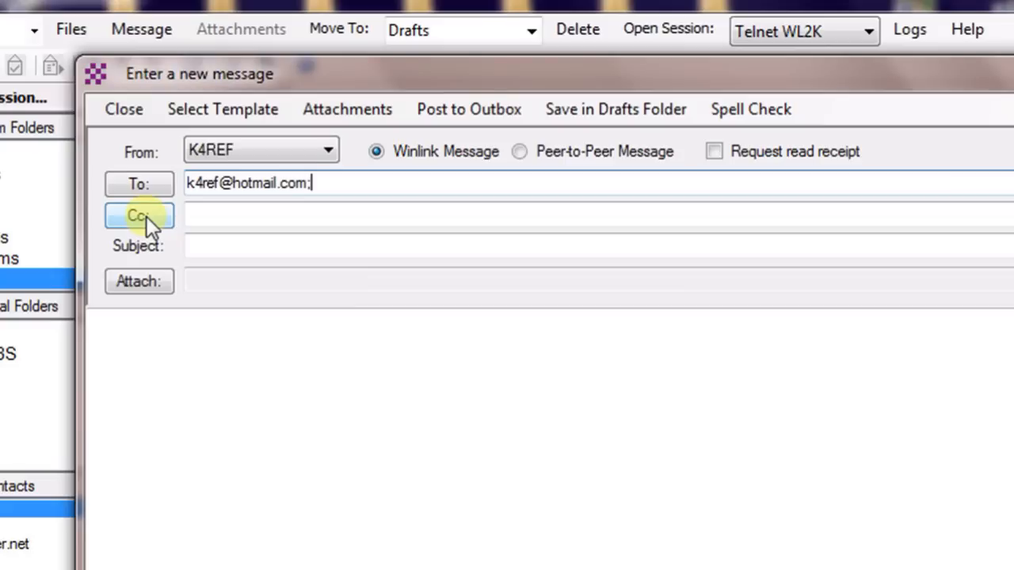
pyautogui.click(220, 248)
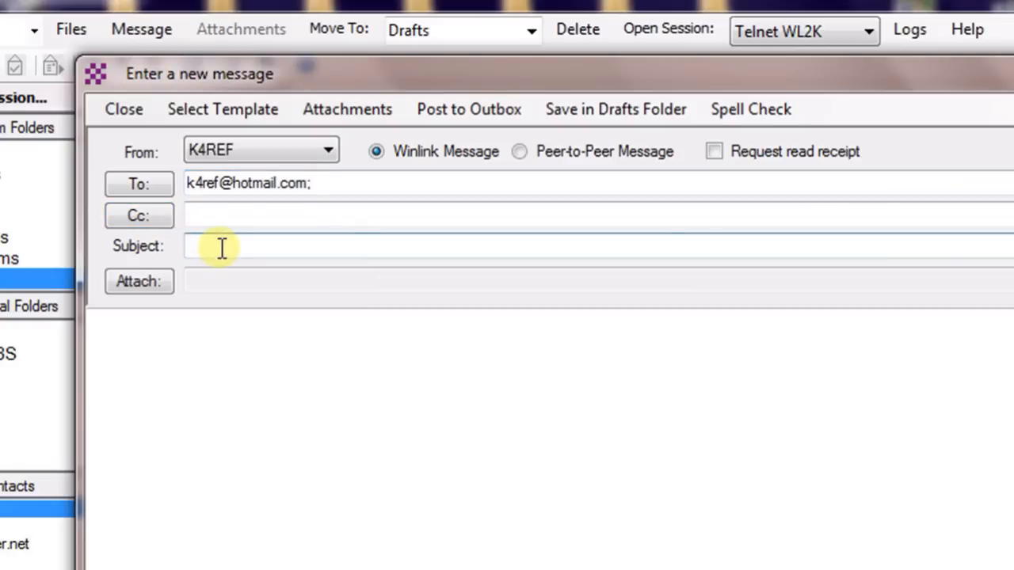
pyautogui.write('Test for Video')
# Step: Write the message body with a "Test..." line, a blank line and two "Test.." lines, ending with a blank line
pyautogui.click(148, 331)
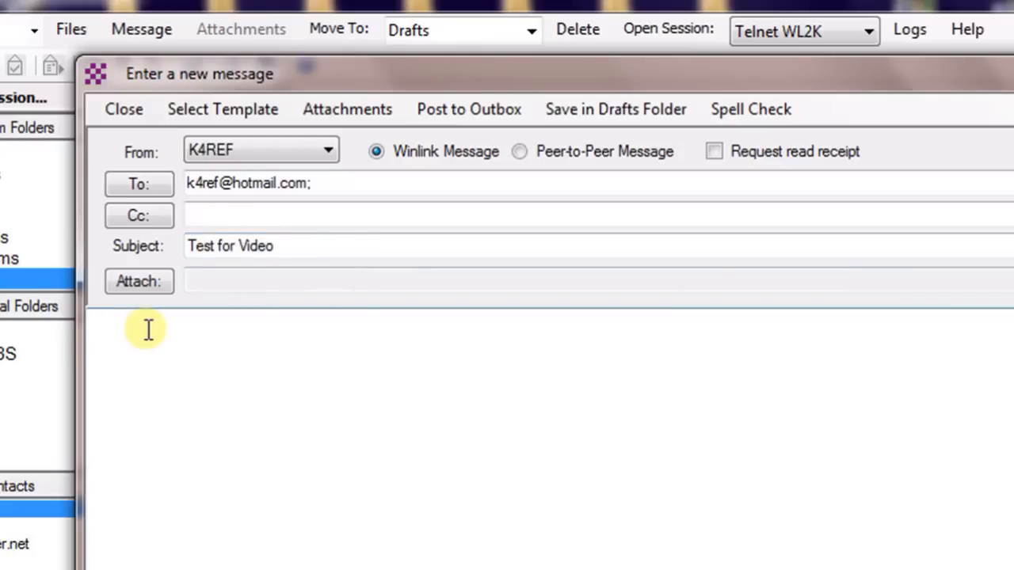
pyautogui.write('Test...')
pyautogui.press('Return')
pyautogui.press('Return')
pyautogui.write('Test..')
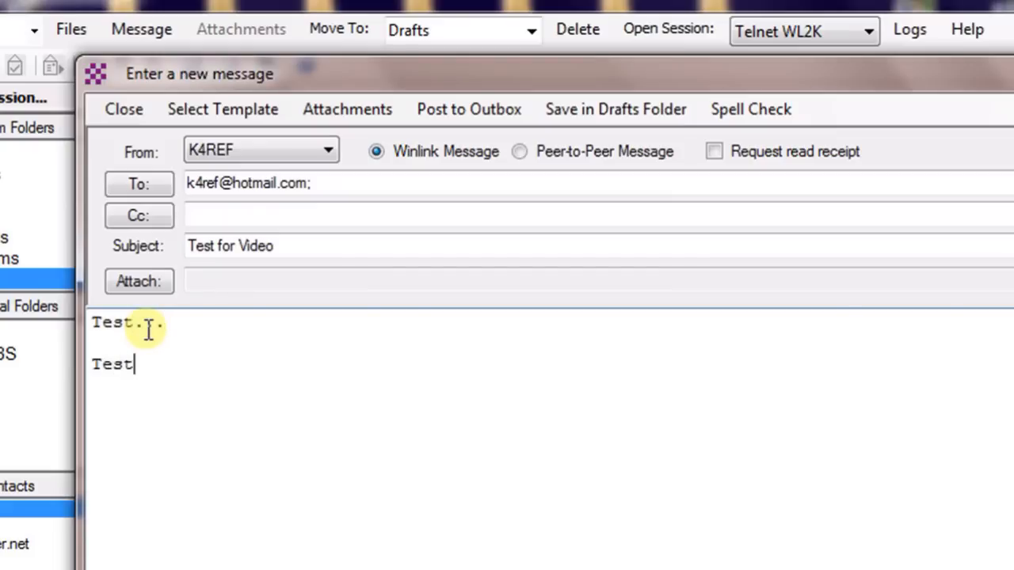
pyautogui.press('Return')
pyautogui.write('Test..')
pyautogui.press('Return')
pyautogui.press('Return')
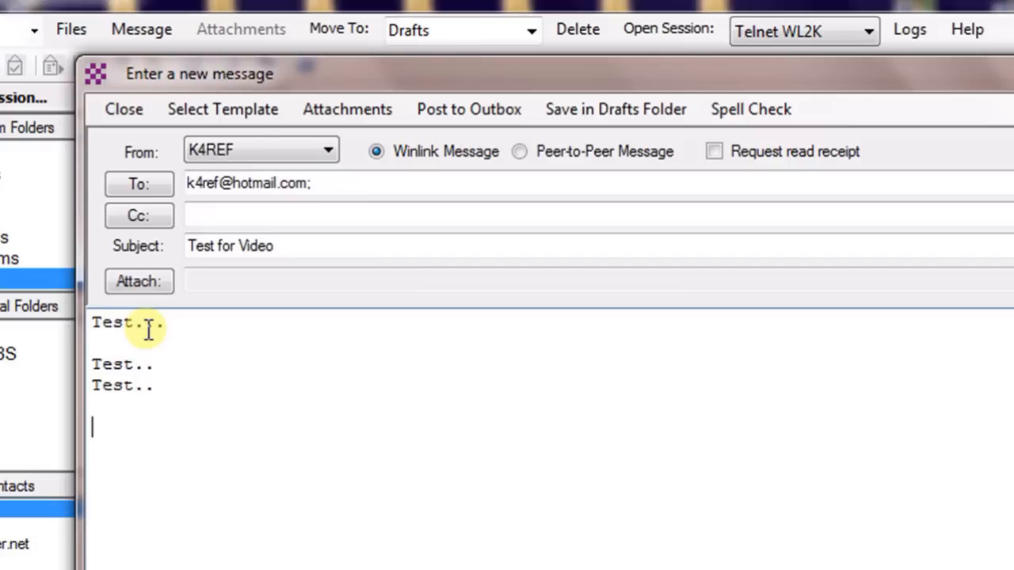
# Step: Sign the message with the sender's first name and call sign, and add a closing "eom" line after a blank line
pyautogui.write('Rick')
pyautogui.press('Return')
pyautogui.write('K4REF')
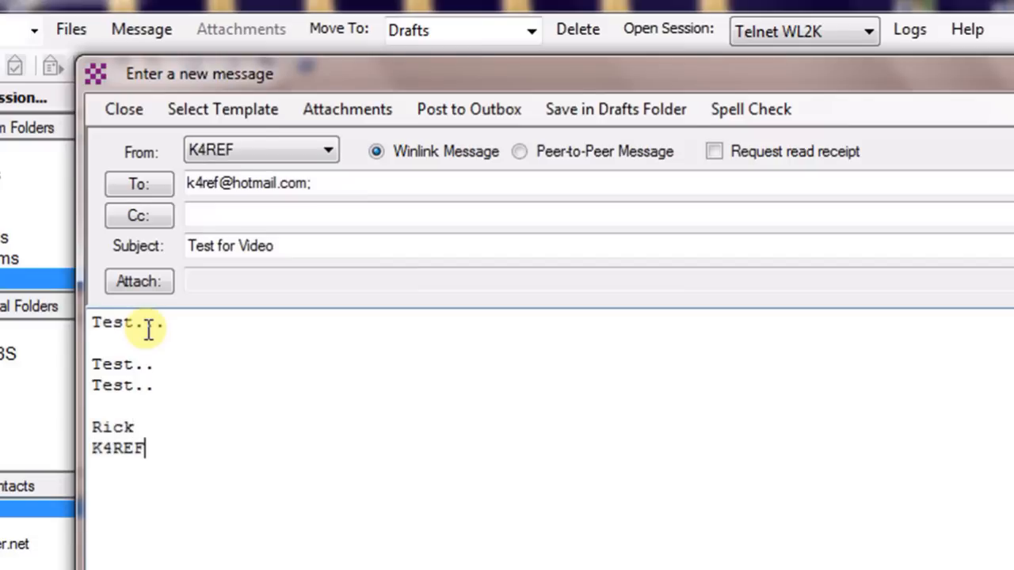
pyautogui.press('Return')
pyautogui.press('Return')
pyautogui.write('eom')
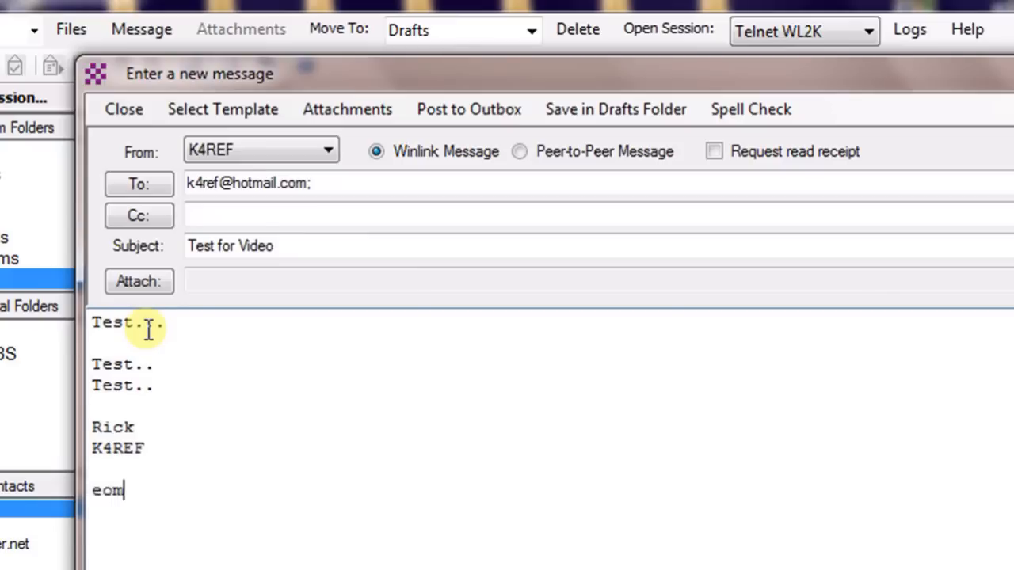
pyautogui.press('Return')
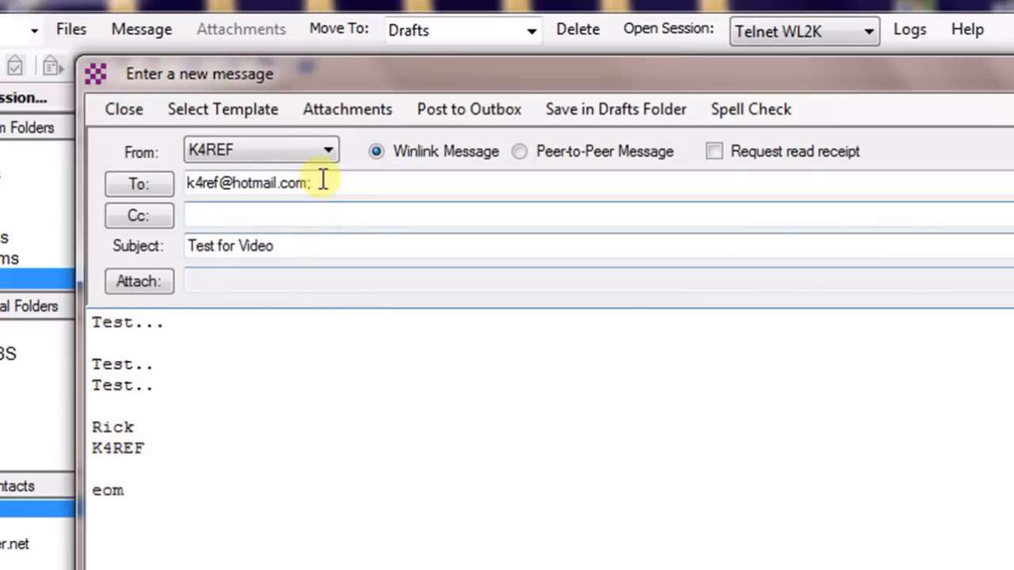
# Step: Keep the Winlink Message type, save the message as a draft and display the Drafts folder
pyautogui.click(376, 151)
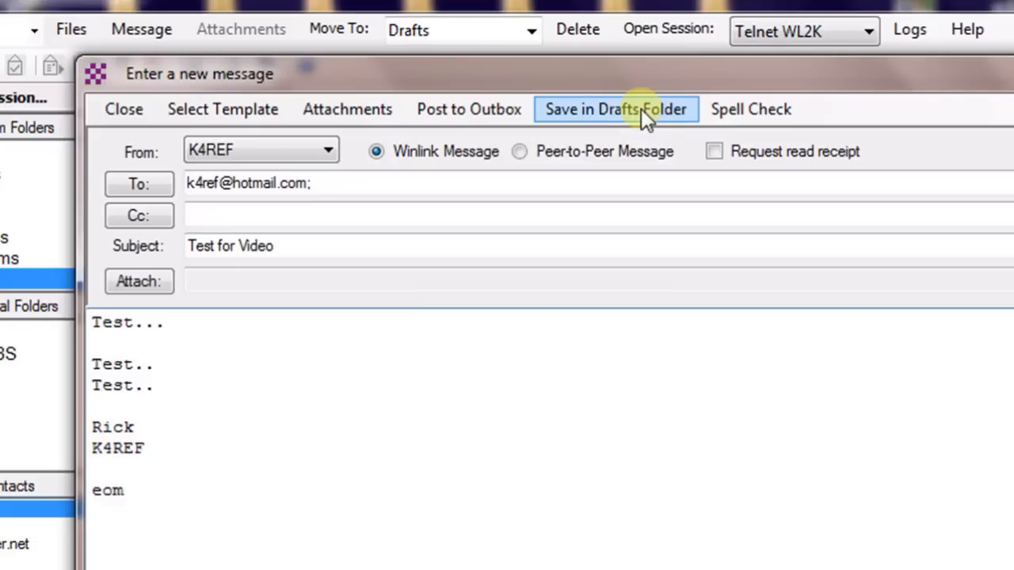
pyautogui.click(621, 105)
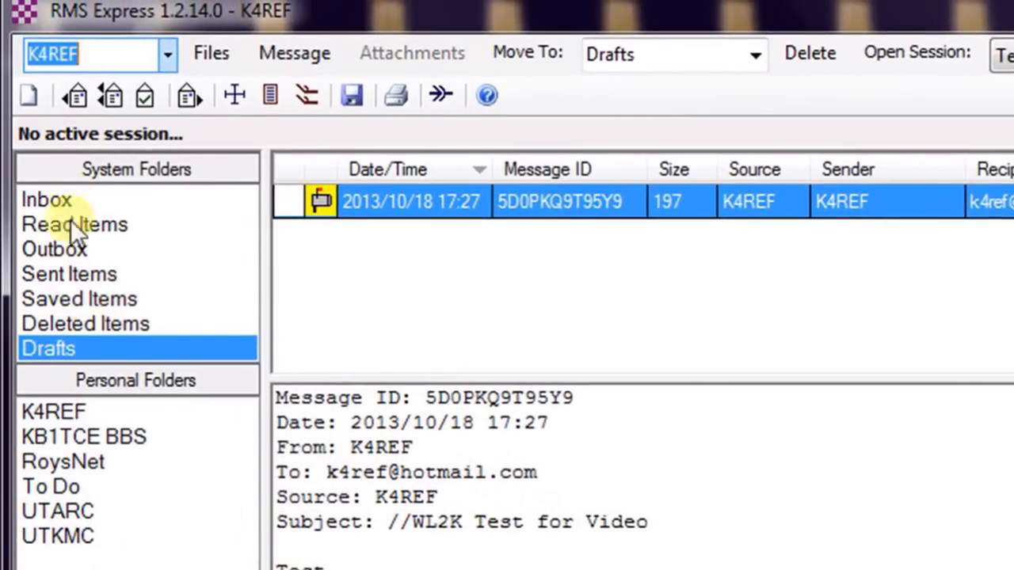
pyautogui.click(86, 345)
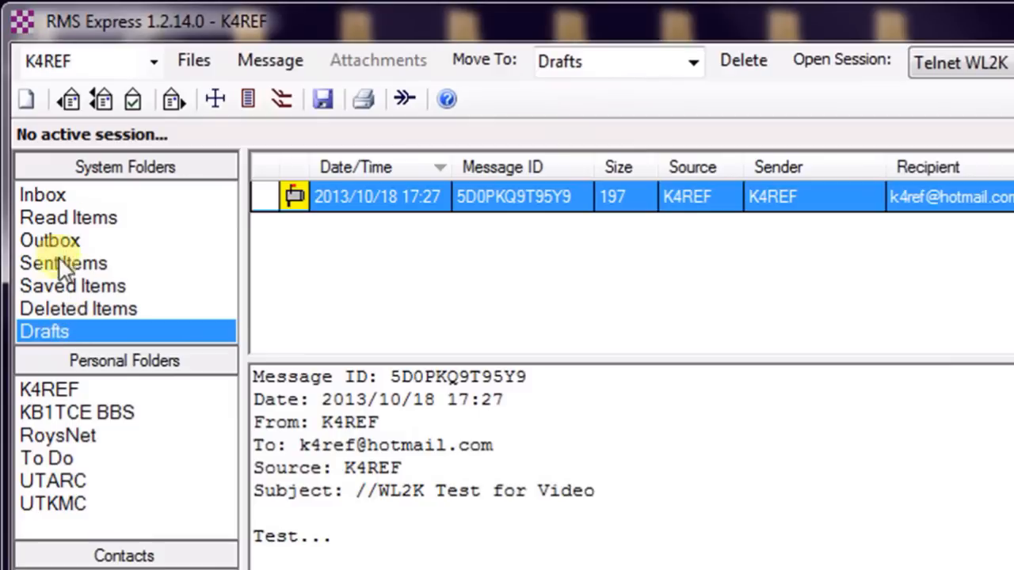
# Step: Move the test message from the Drafts folder to the Outbox and show it in the Outbox
pyautogui.click(64, 238)
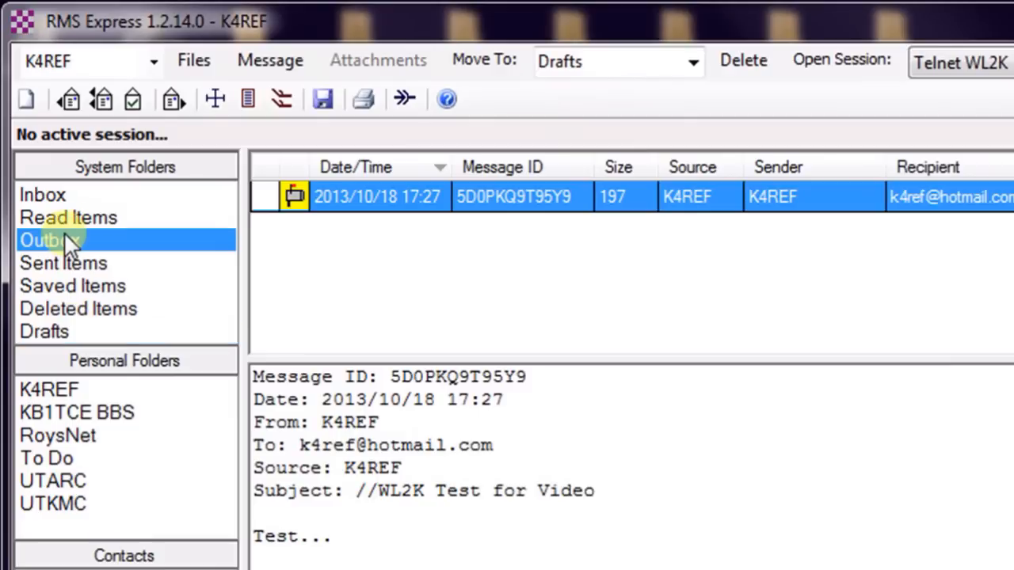
pyautogui.click(72, 333)
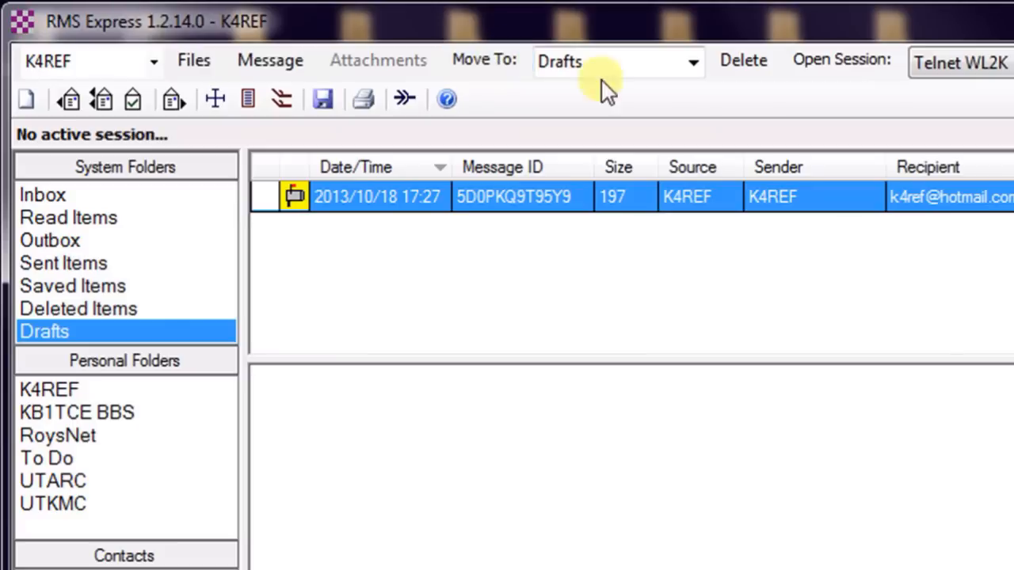
pyautogui.click(695, 65)
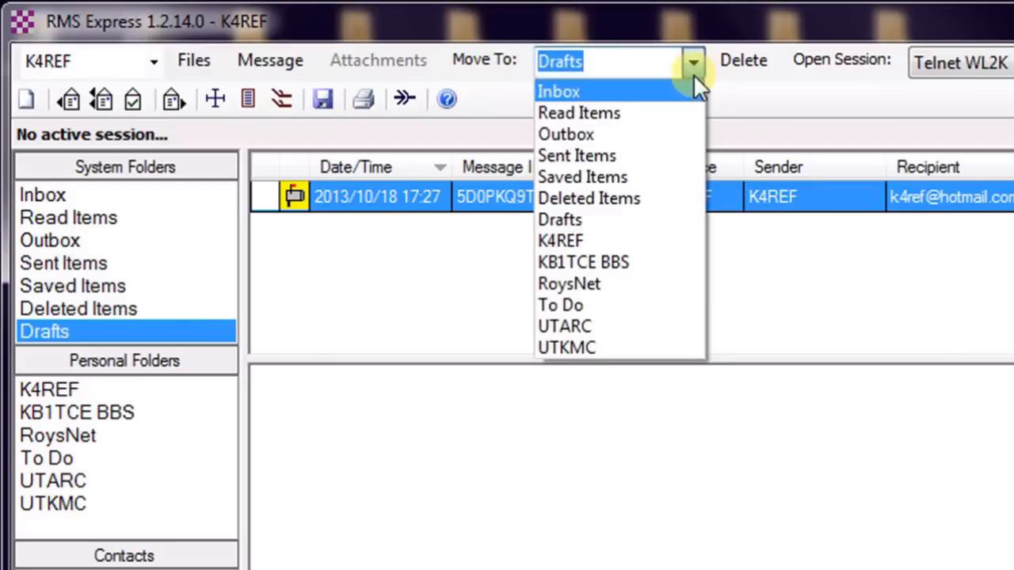
pyautogui.click(602, 136)
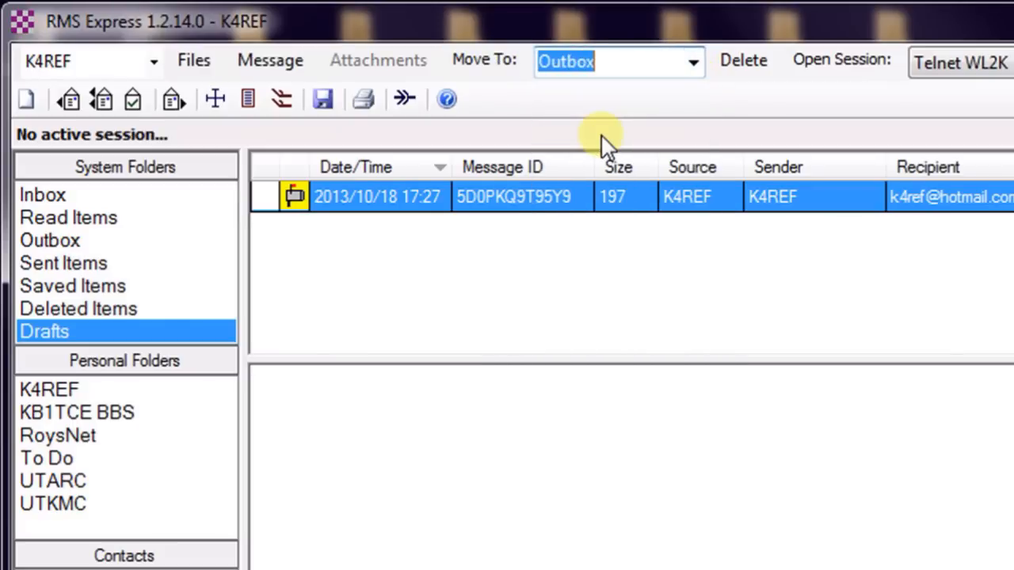
pyautogui.click(477, 59)
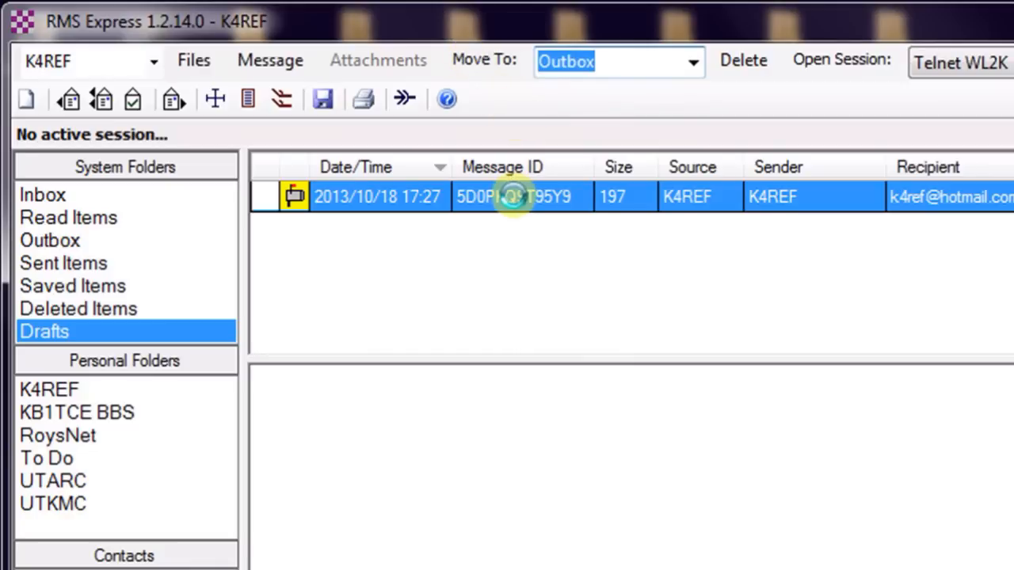
pyautogui.click(58, 240)
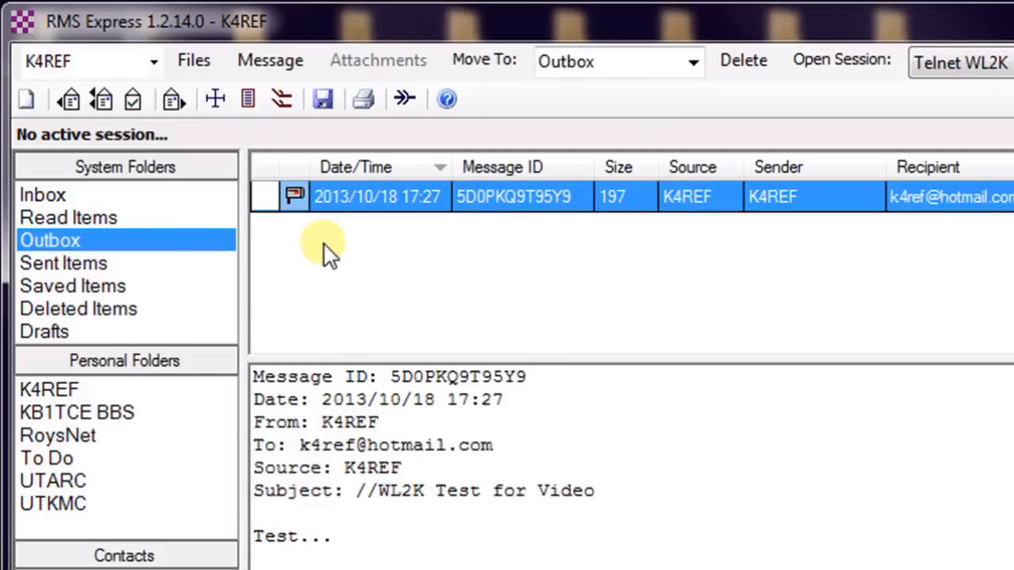
pyautogui.click(283, 70)
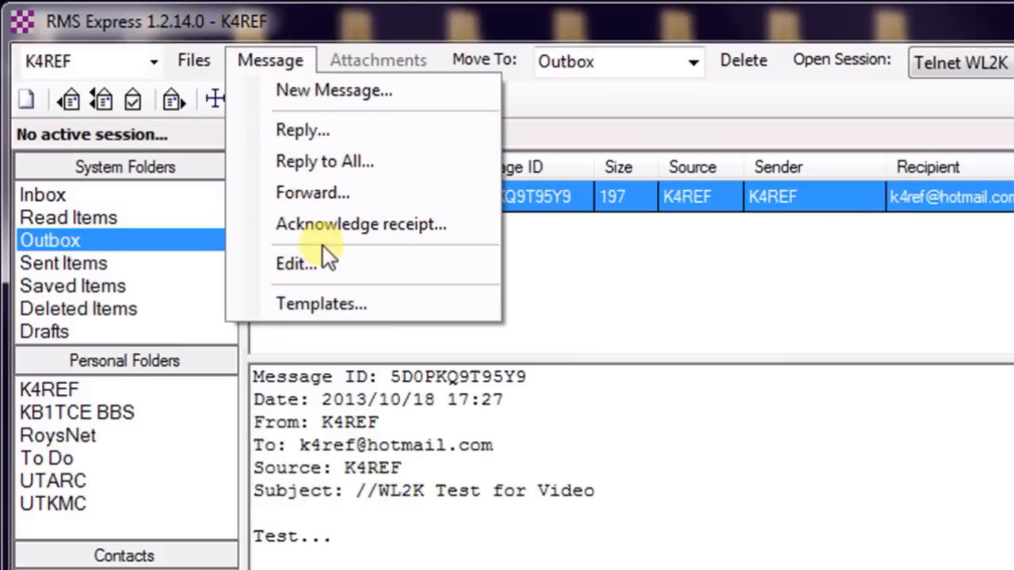
pyautogui.click(352, 22)
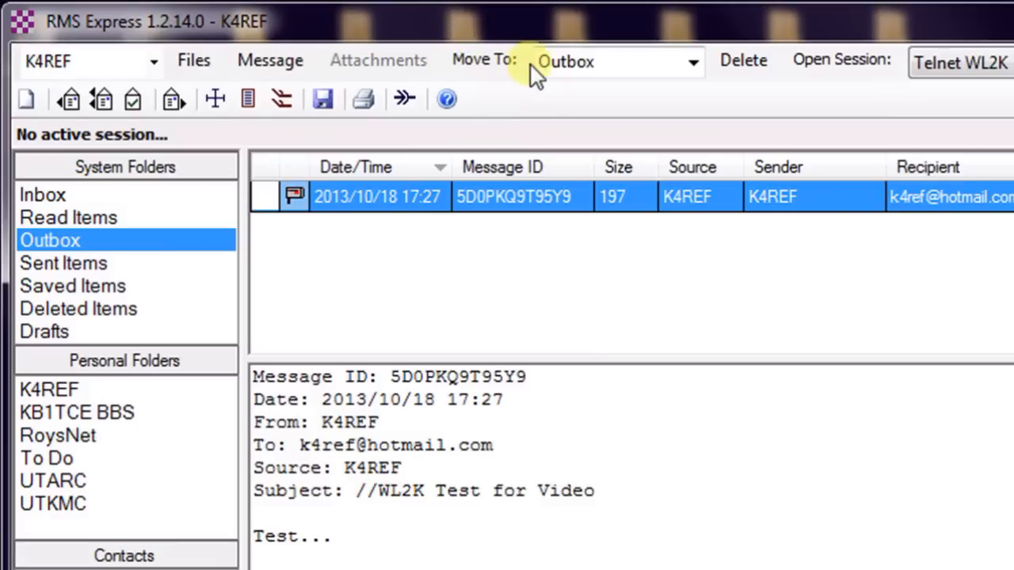
# Step: In Sent Items, try selecting the three newest messages as a range and review the available destination folders for moving messages
pyautogui.click(98, 264)
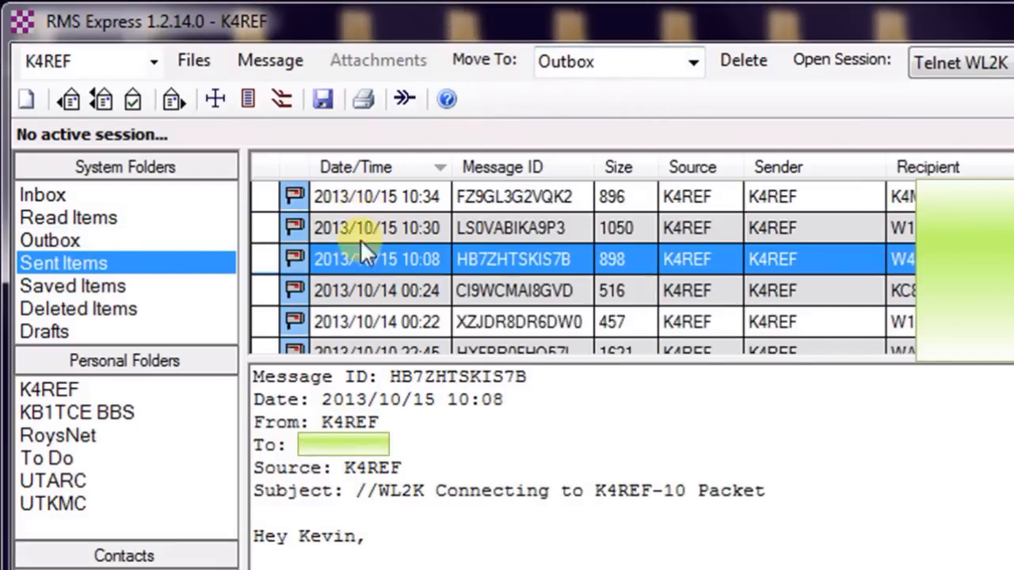
pyautogui.click(351, 194)
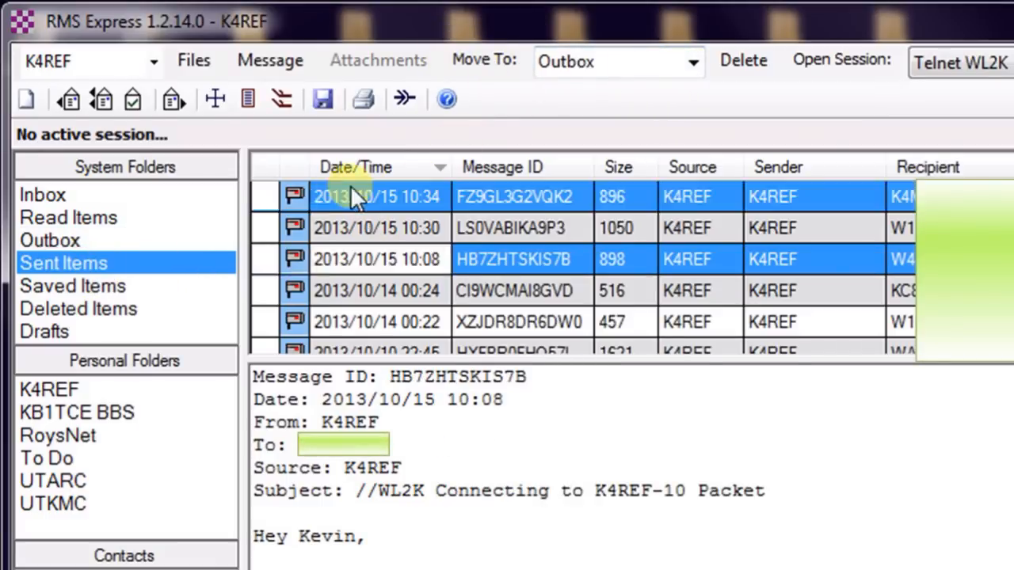
pyautogui.click(695, 61)
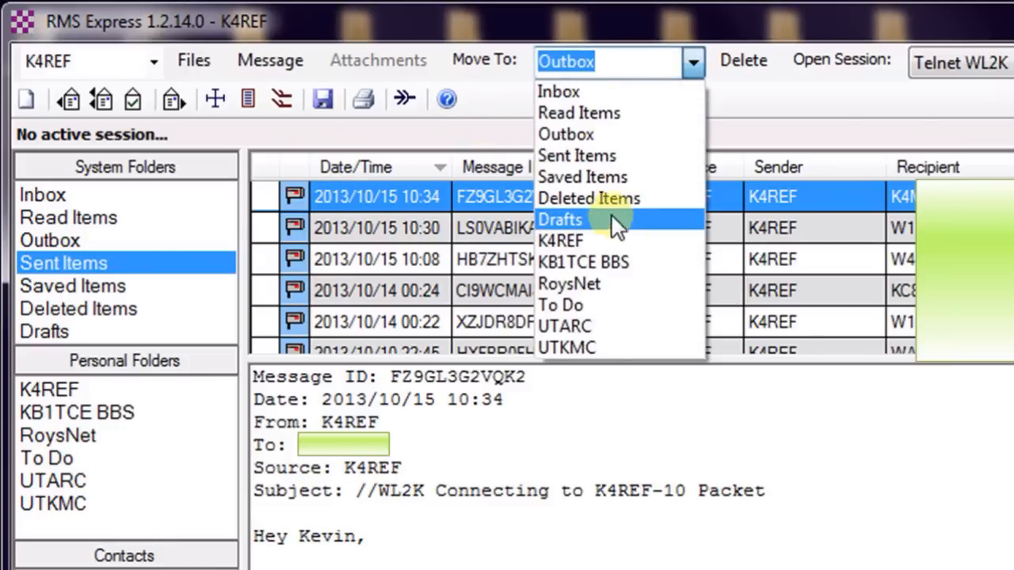
pyautogui.click(727, 94)
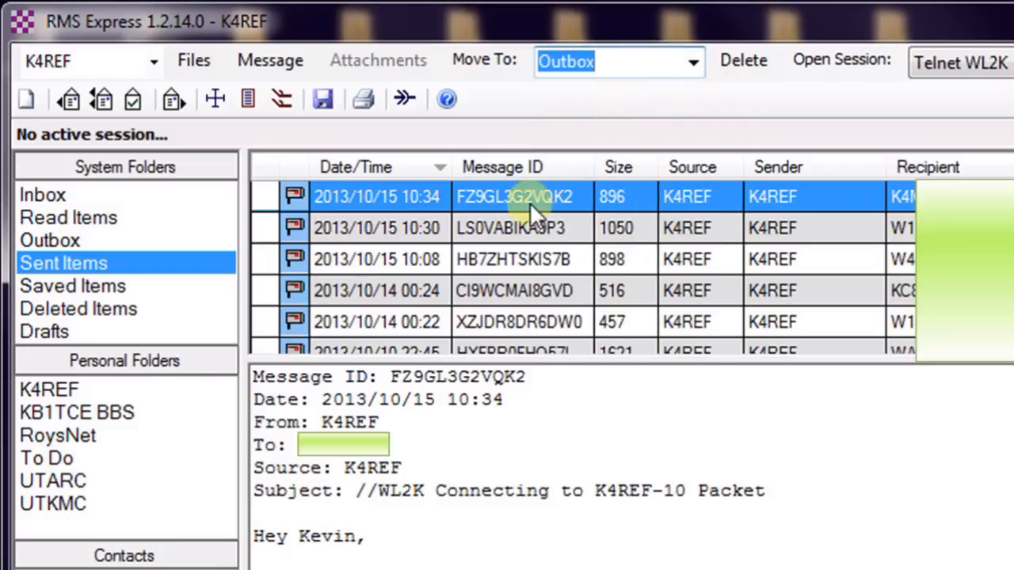
pyautogui.keyDown('shift'); pyautogui.click(381, 261); pyautogui.keyUp('shift')
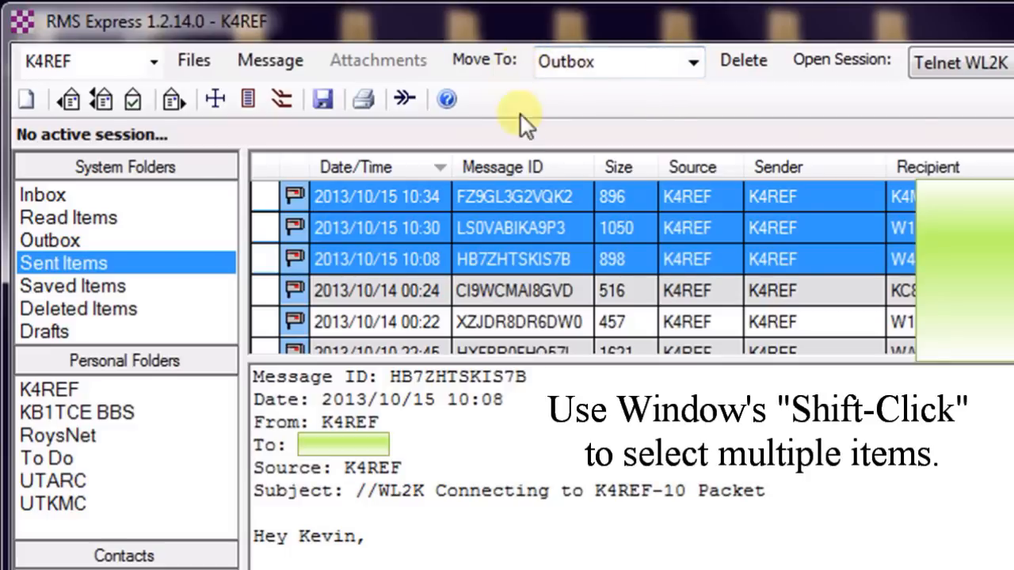
pyautogui.click(387, 198)
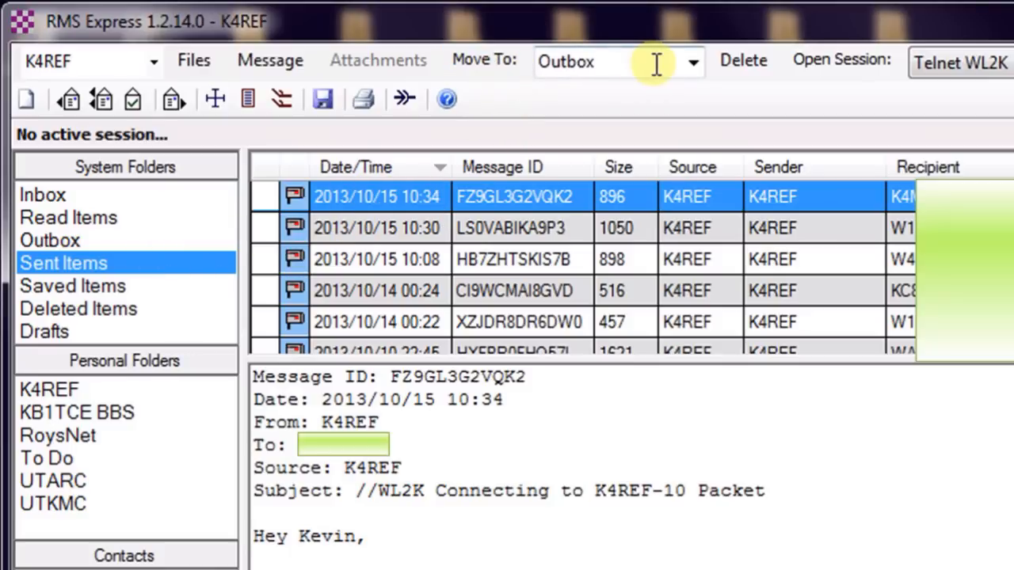
pyautogui.click(690, 67)
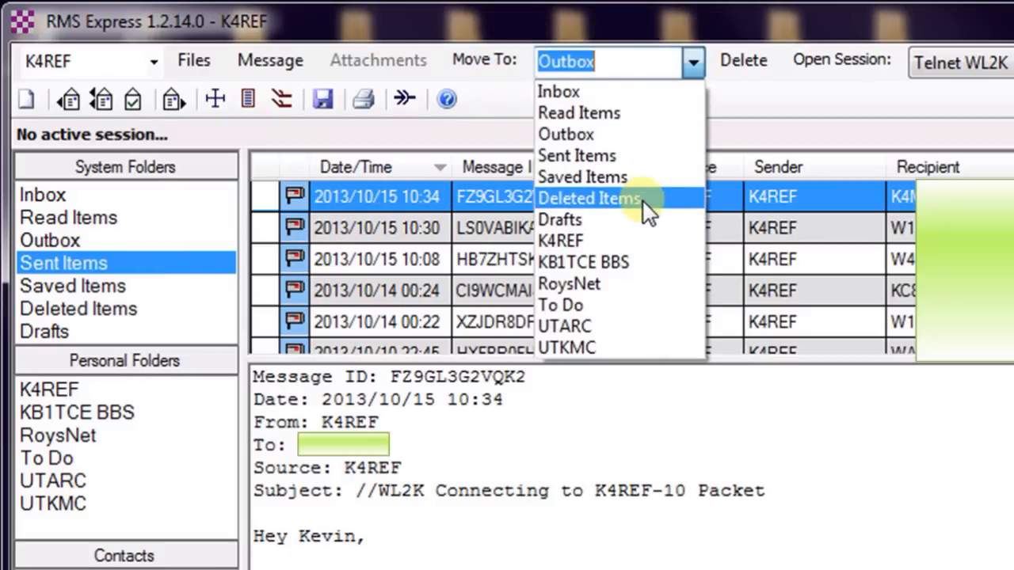
pyautogui.click(726, 116)
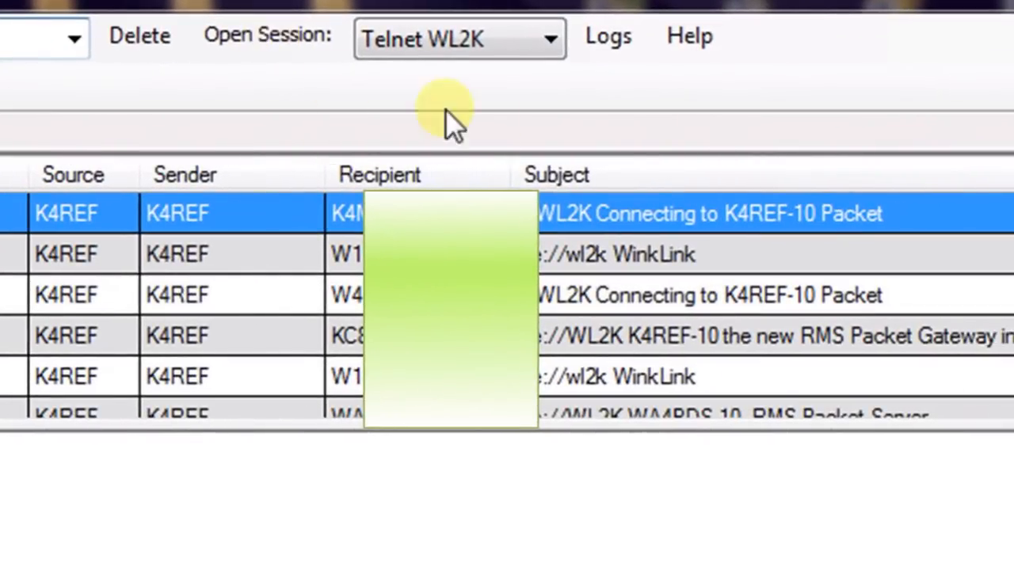
# Step: Open the help contents and view the Installation and ITSHF propagation predictor pages in the Setup section
pyautogui.click(703, 54)
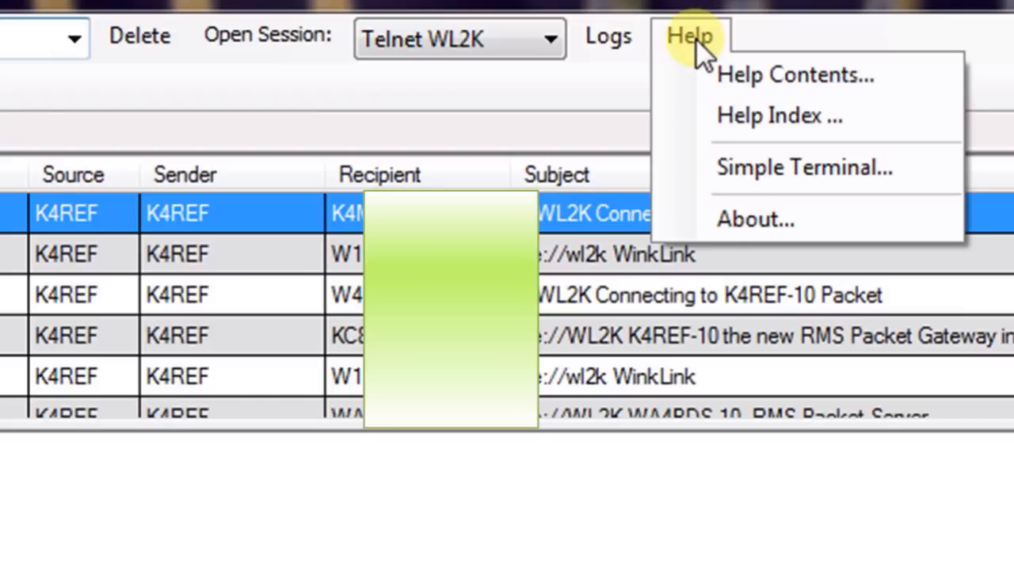
pyautogui.click(740, 84)
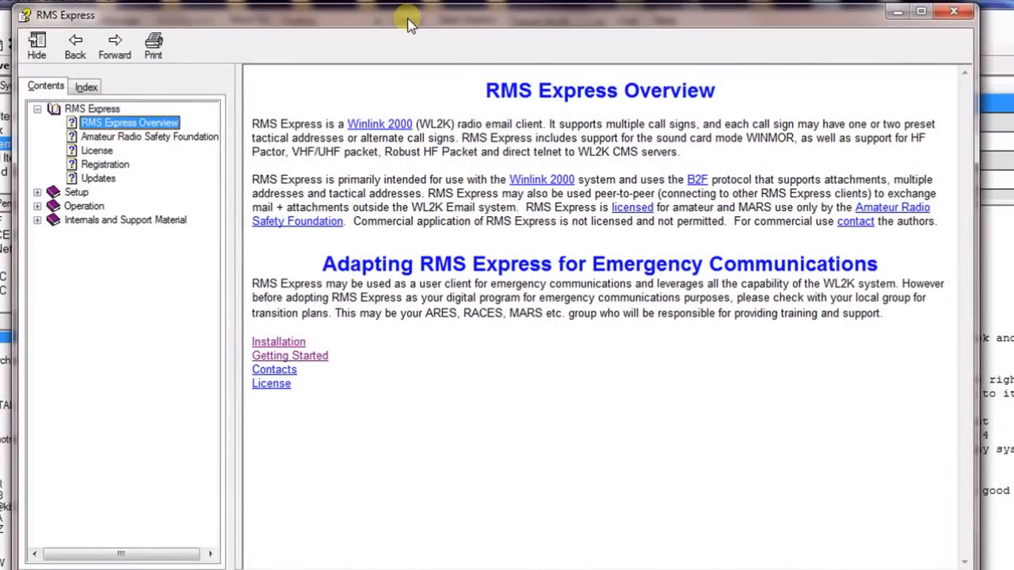
pyautogui.moveTo(404, 13); pyautogui.dragTo(392, 11)
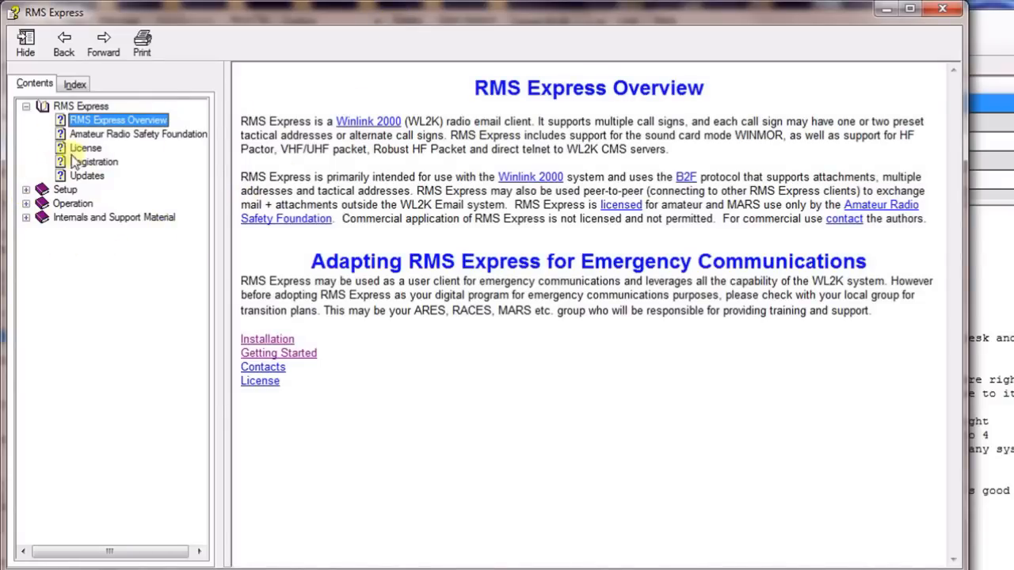
pyautogui.click(26, 191)
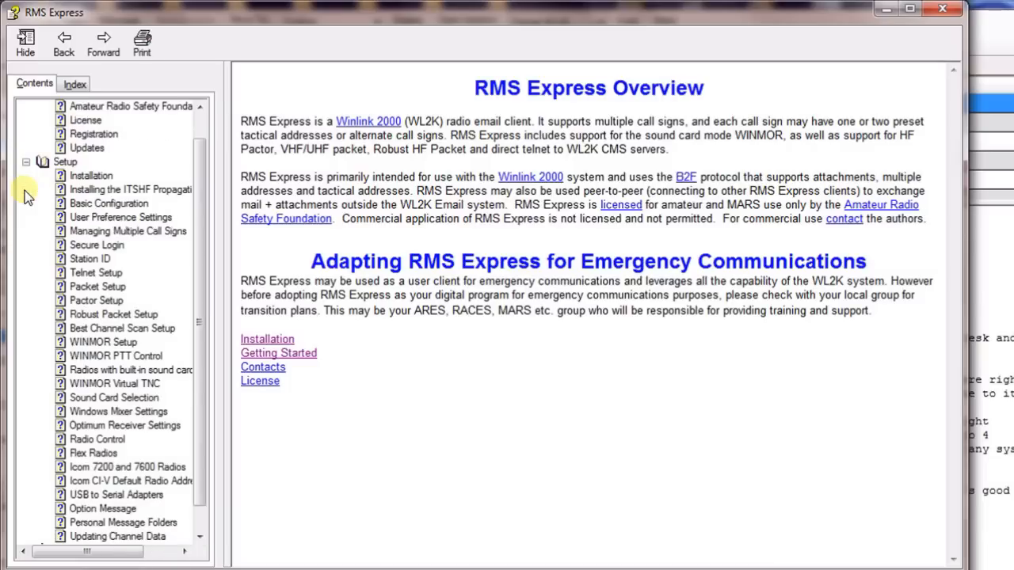
pyautogui.click(81, 176)
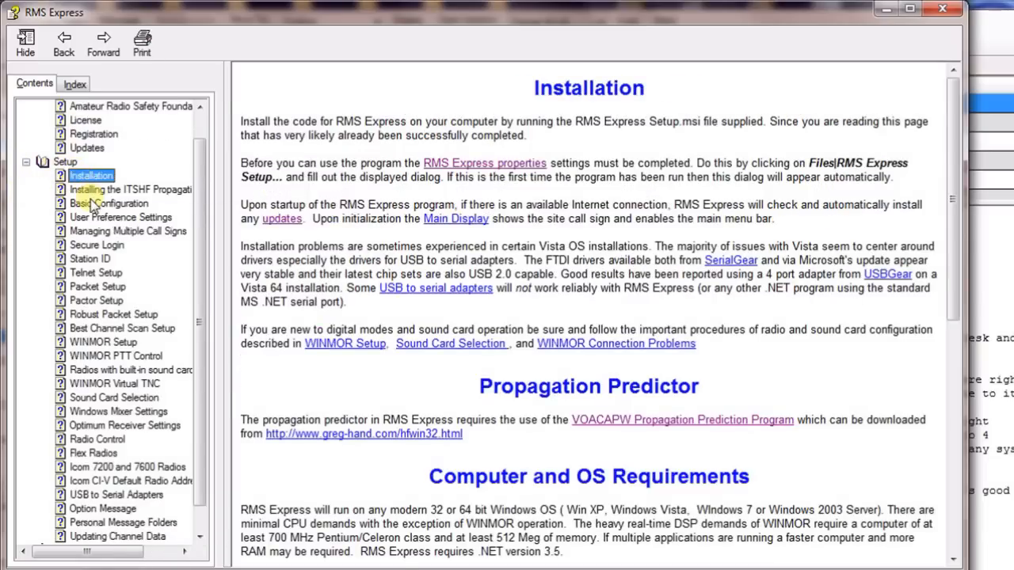
pyautogui.click(90, 191)
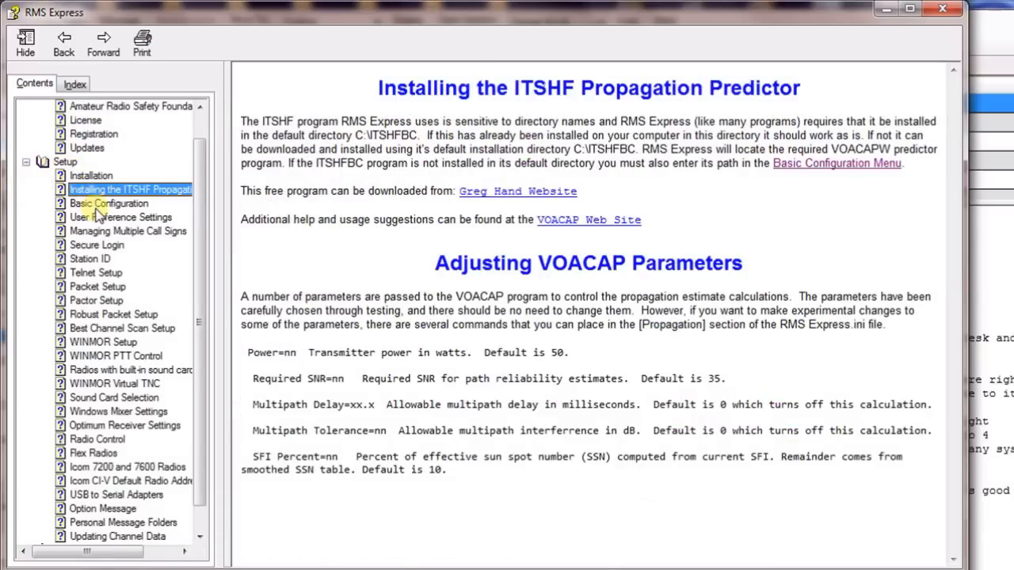
# Step: View the Basic Configuration page in the help's Setup section and read its call sign explanations
pyautogui.click(96, 207)
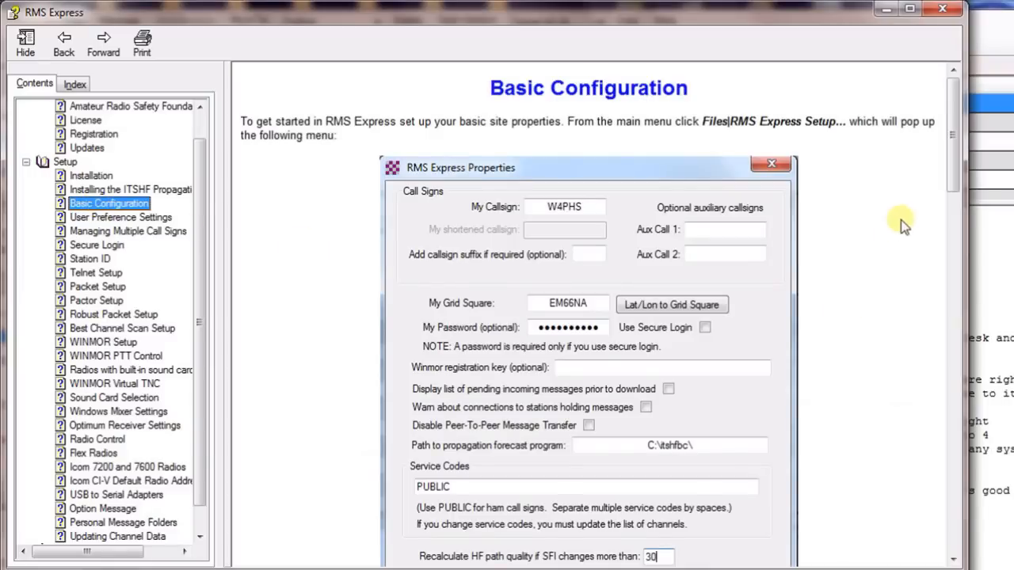
pyautogui.moveTo(951, 179); pyautogui.dragTo(980, 294)
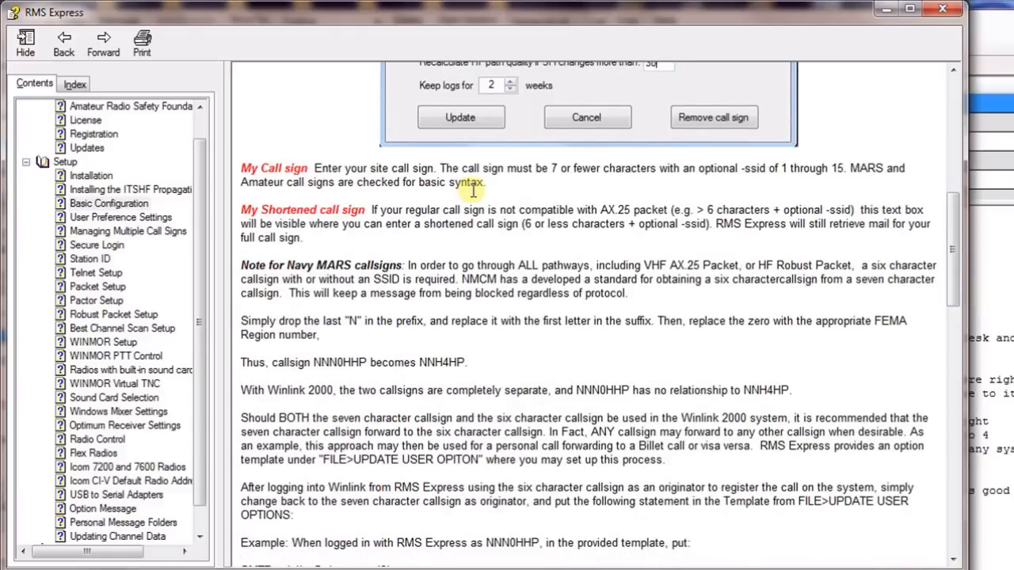
pyautogui.moveTo(953, 199); pyautogui.dragTo(996, 270)
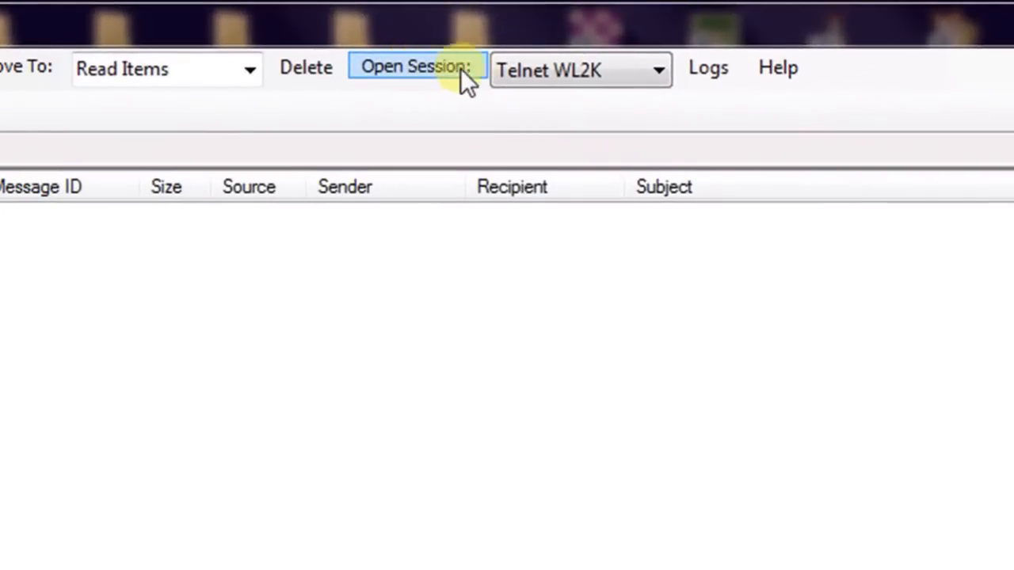
# Step: Review the available session types, keep Telnet WL2K and open a Telnet session
pyautogui.click(660, 67)
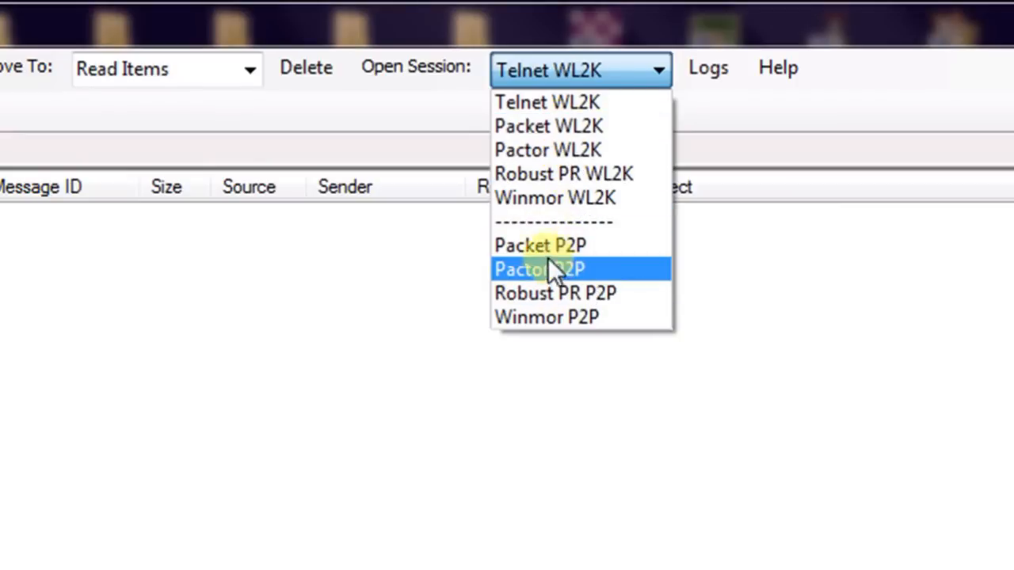
pyautogui.click(542, 103)
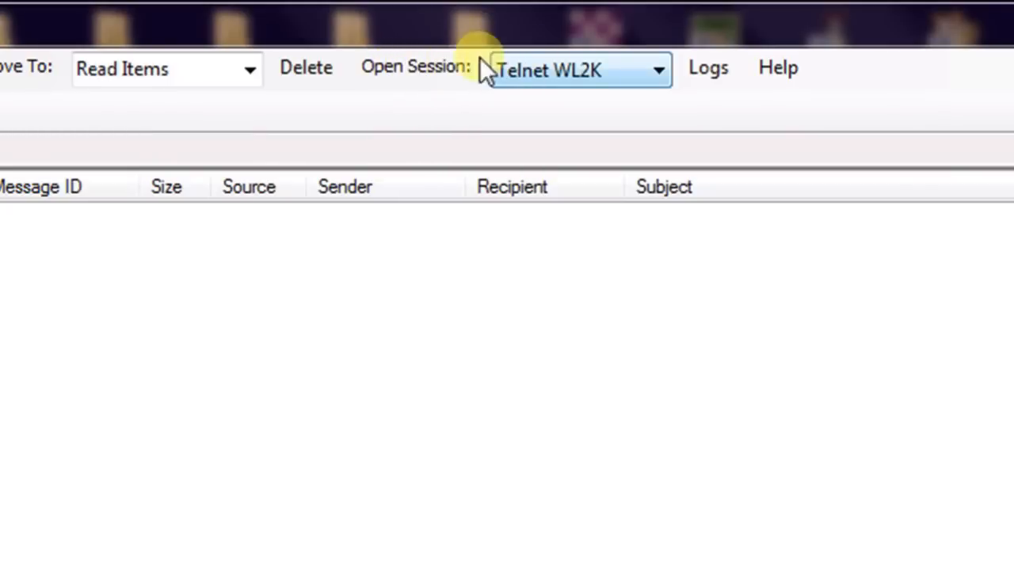
pyautogui.click(440, 67)
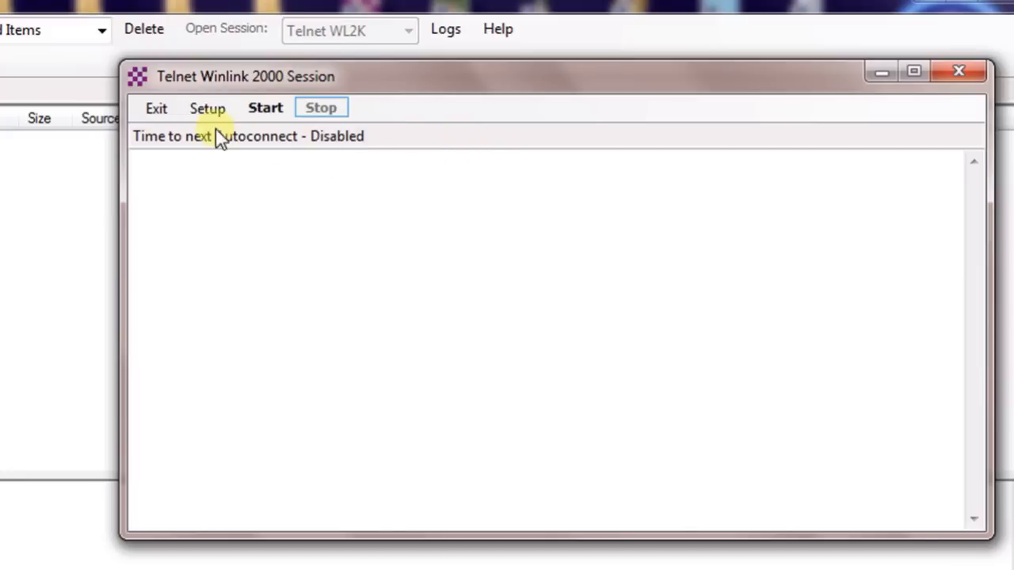
pyautogui.click(313, 113)
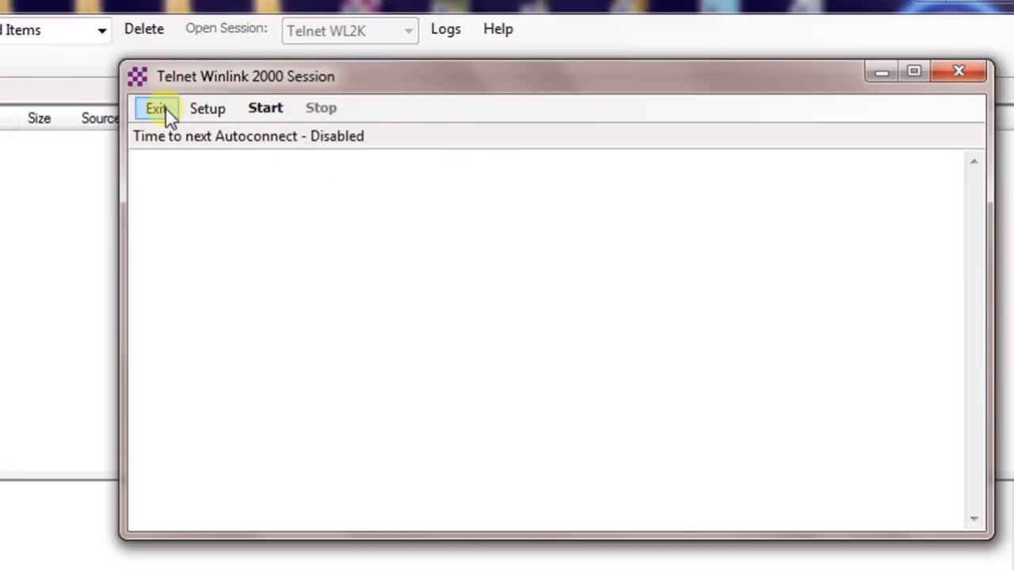
# Step: Keep AutoConnect Time at Disabled in the Telnet properties, save them and start the Telnet session
pyautogui.click(221, 116)
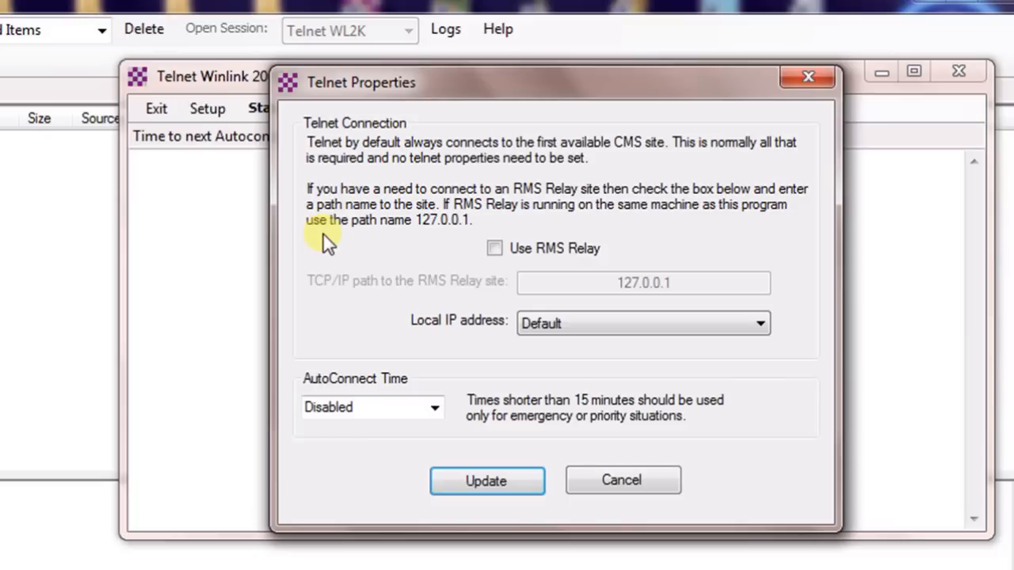
pyautogui.click(435, 409)
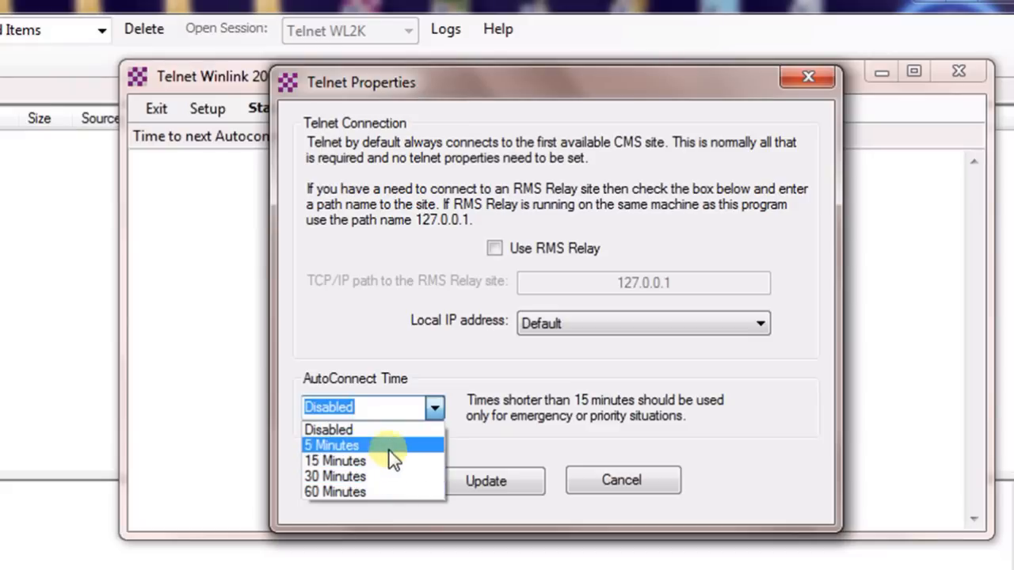
pyautogui.click(384, 407)
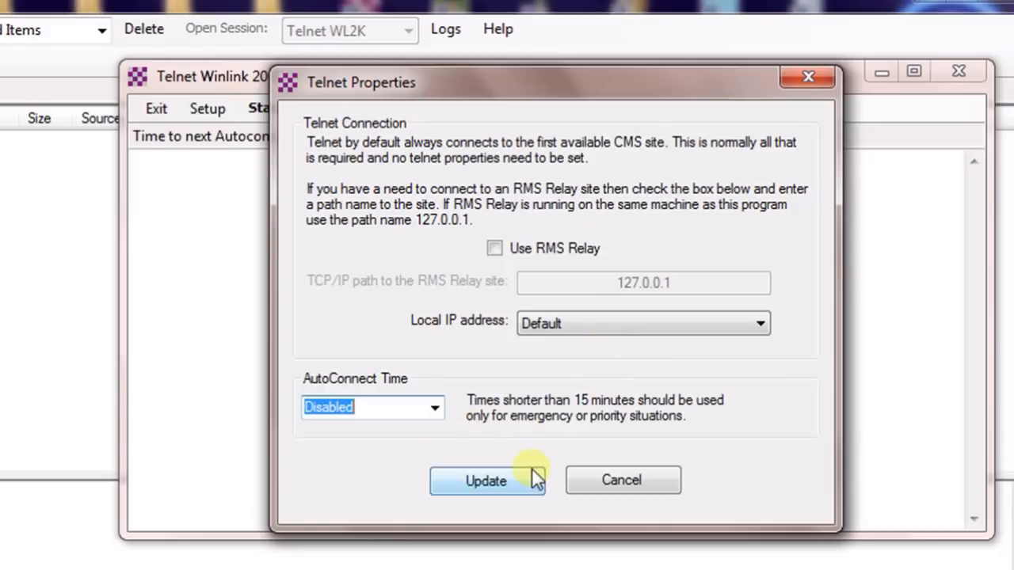
pyautogui.click(501, 480)
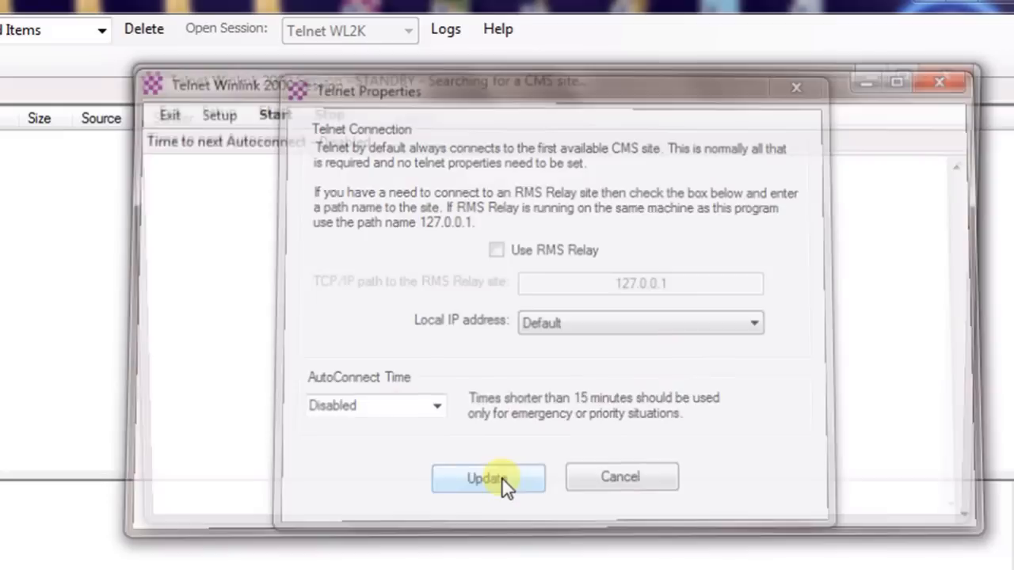
pyautogui.click(266, 112)
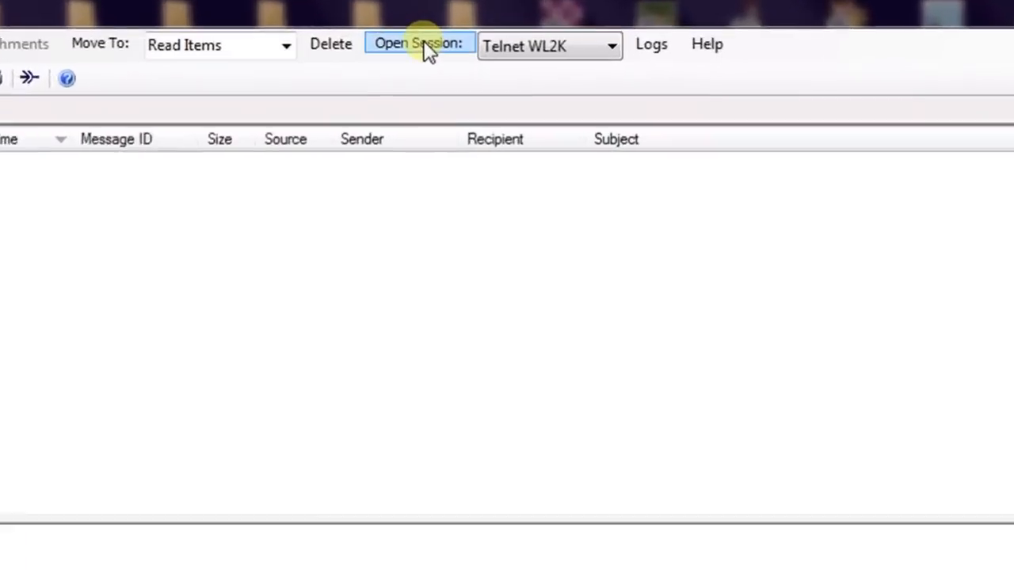
# Step: Choose Packet WL2K as the session type and open a Packet session
pyautogui.click(628, 62)
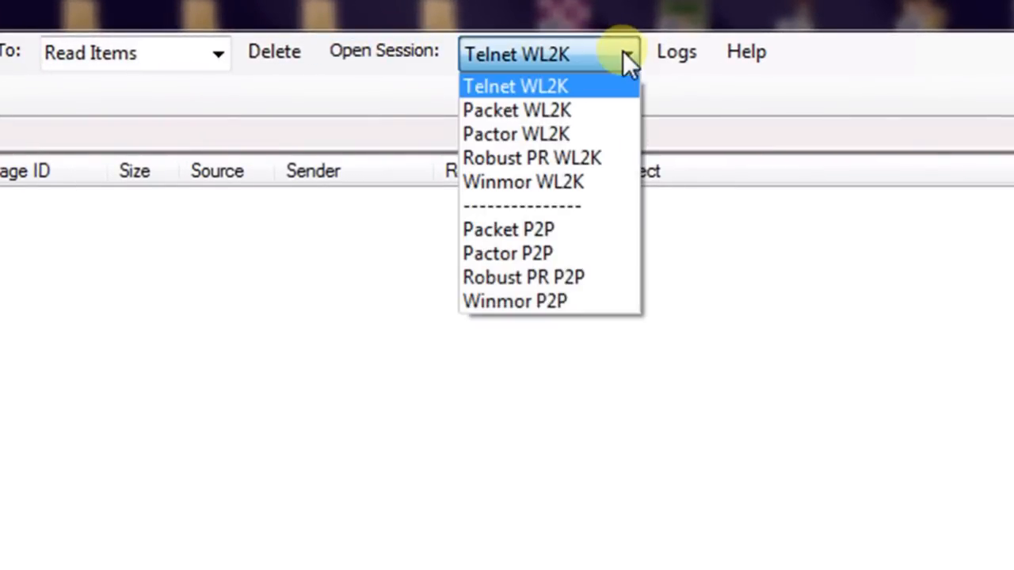
pyautogui.click(584, 118)
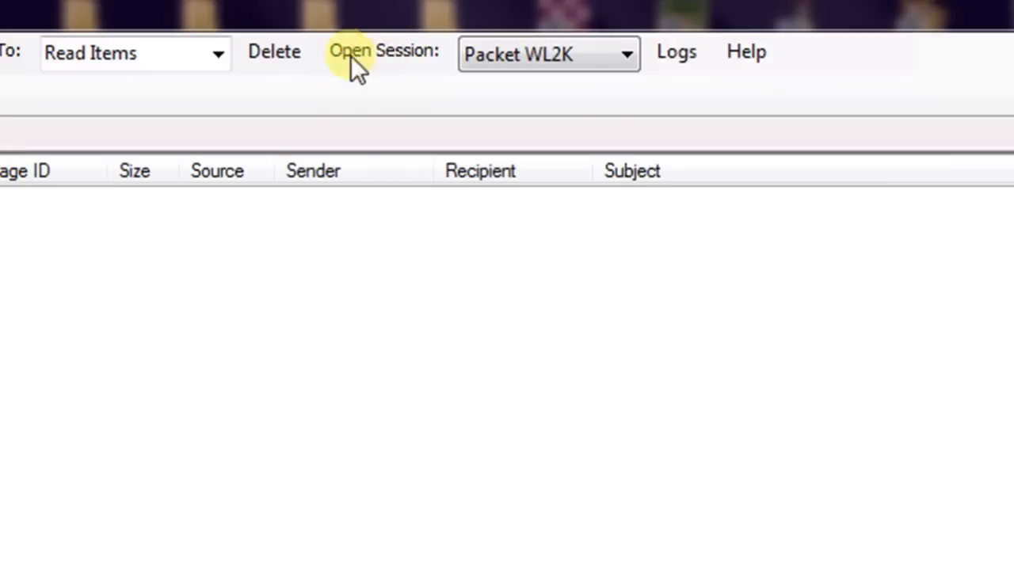
pyautogui.click(374, 52)
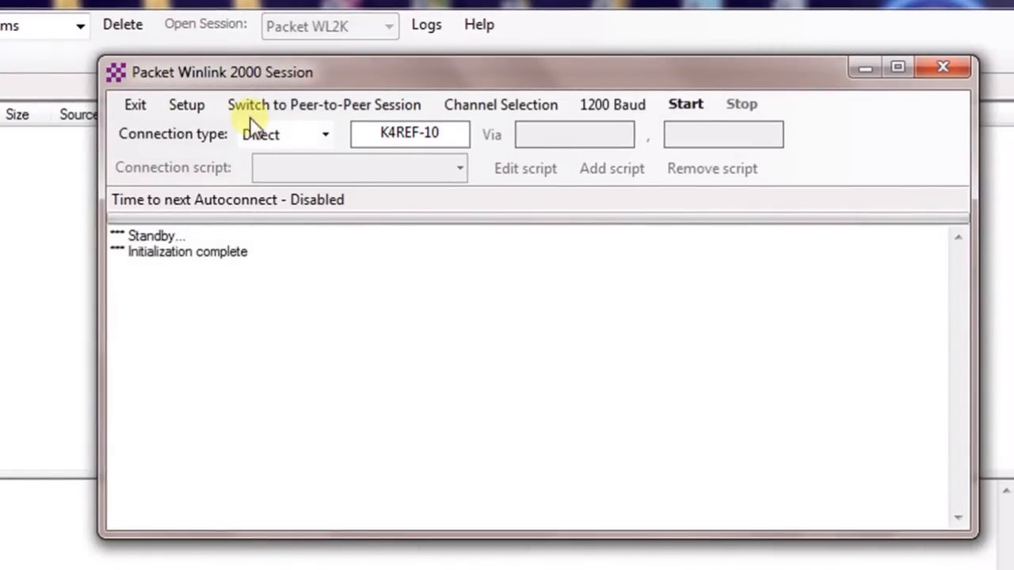
# Step: Configure the packet TNC as type Kantronics, model KPC-3+, with a 1200 baud transmit level of 100, and save the packet setup
pyautogui.click(189, 103)
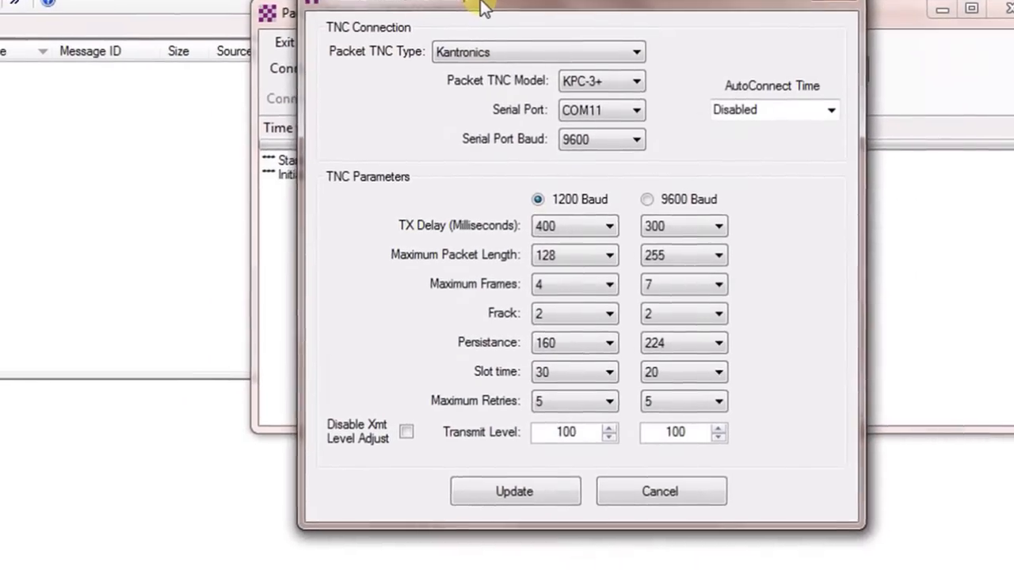
pyautogui.moveTo(348, 64); pyautogui.dragTo(336, 88)
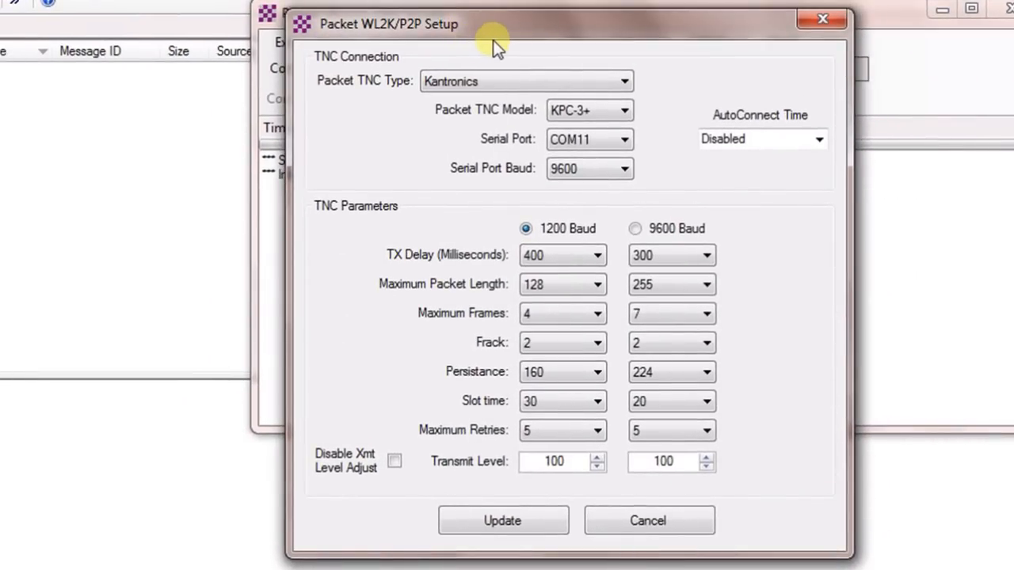
pyautogui.click(614, 81)
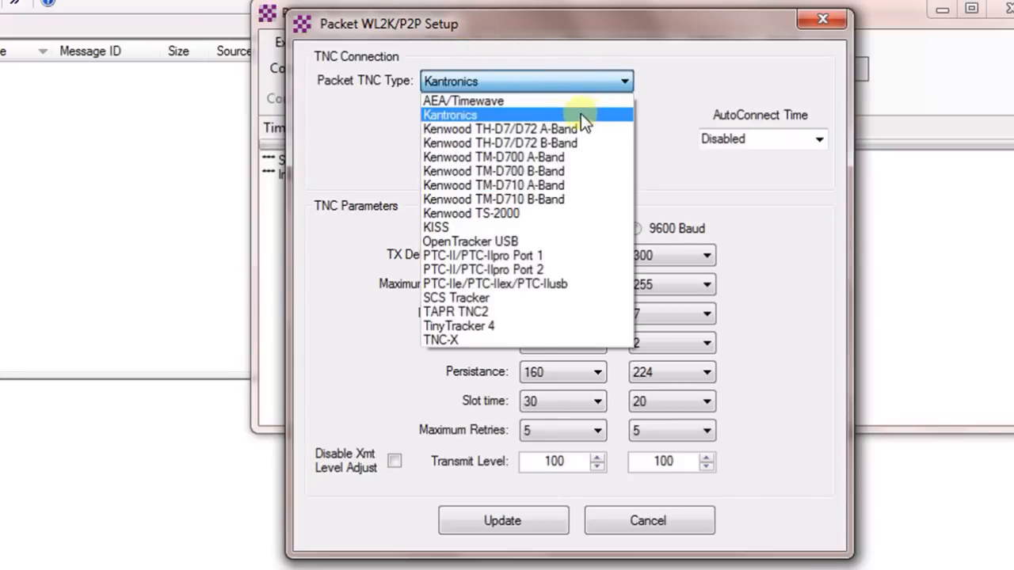
pyautogui.click(456, 117)
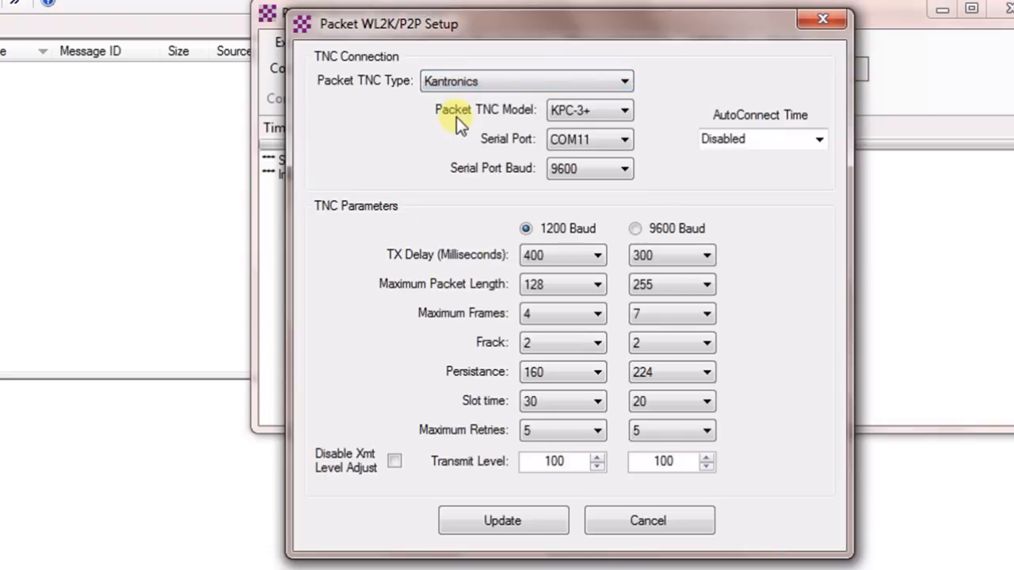
pyautogui.click(625, 111)
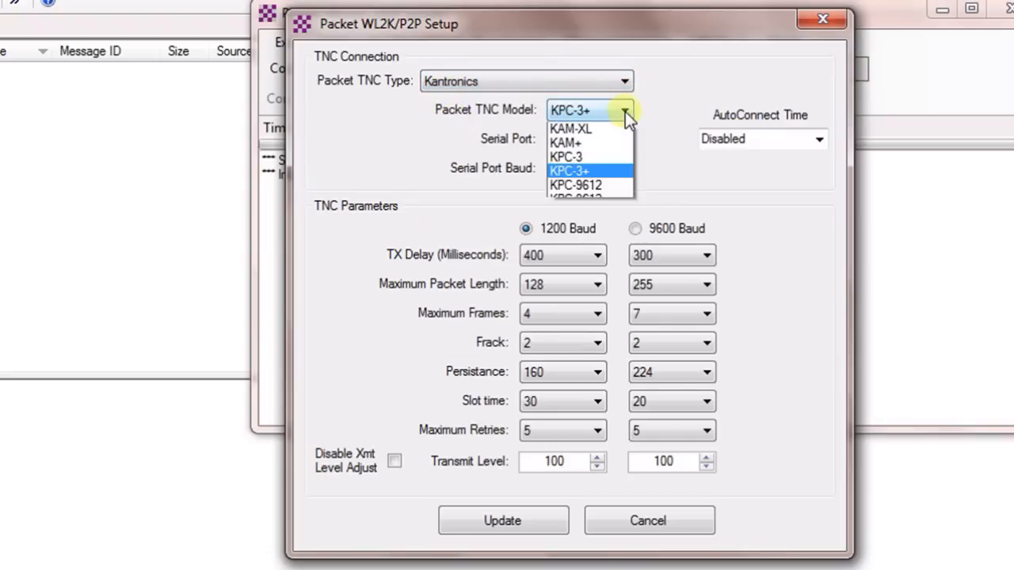
pyautogui.click(601, 185)
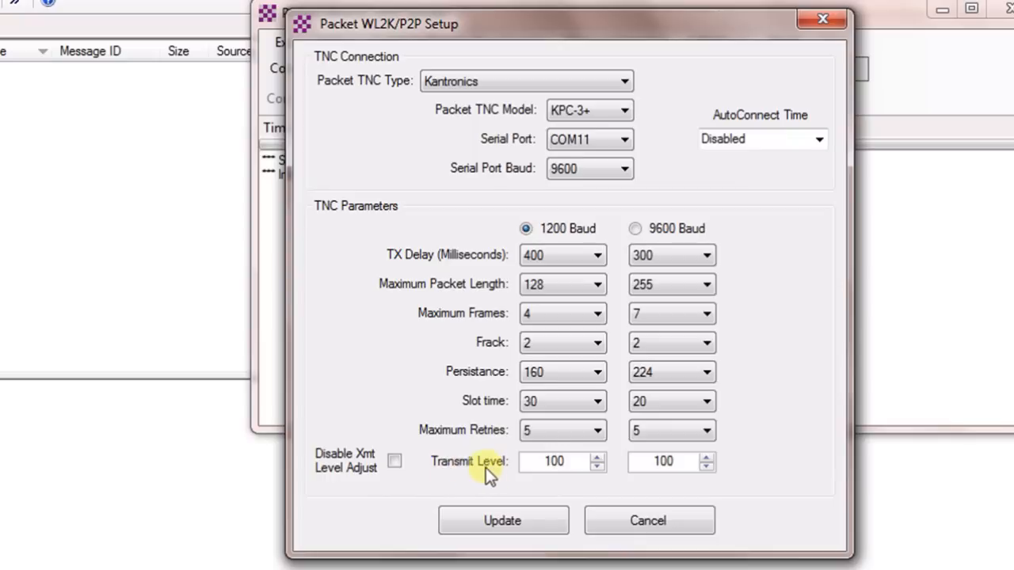
pyautogui.click(597, 457)
pyautogui.click(596, 465)
pyautogui.click(504, 523)
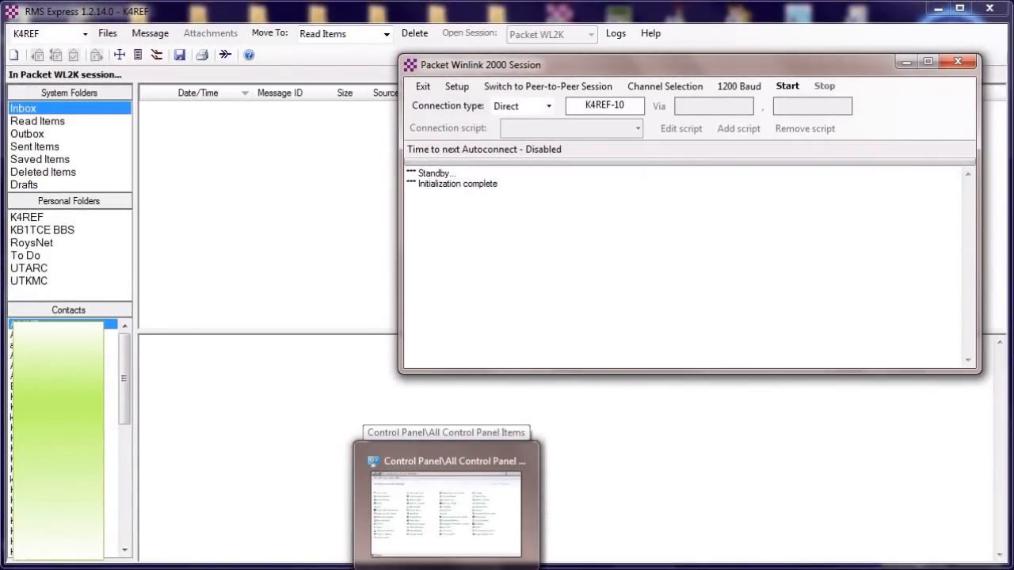
# Step: Switch to the Control Panel, open Device Manager and locate the USB serial port under Ports (COM & LPT)
pyautogui.click(447, 511)
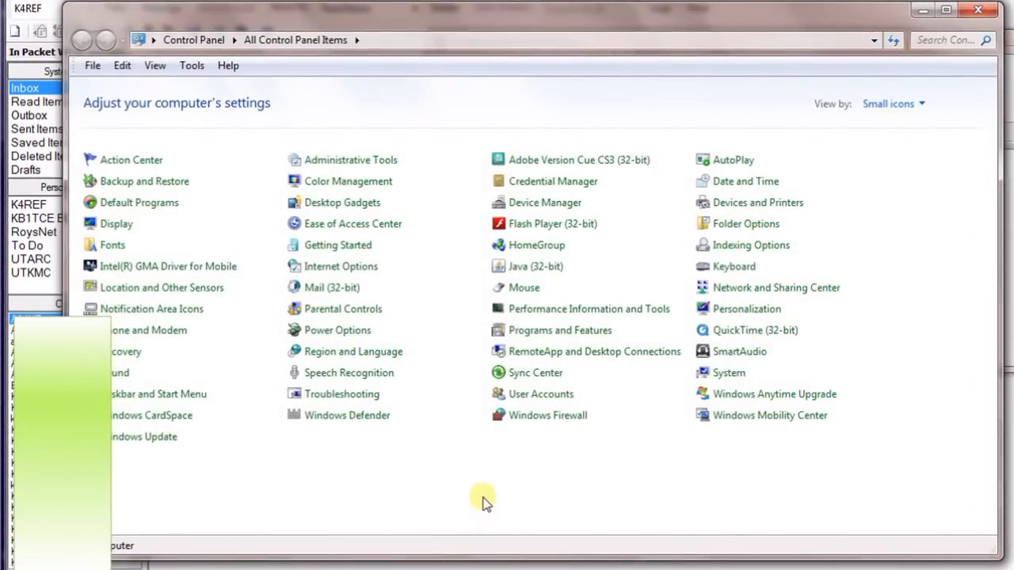
pyautogui.click(543, 205)
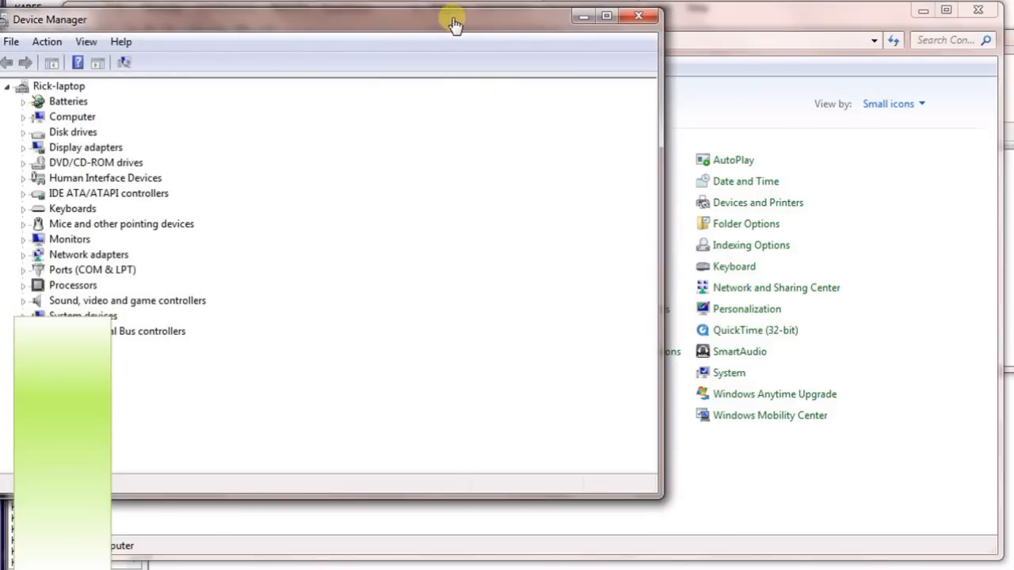
pyautogui.moveTo(452, 23); pyautogui.dragTo(594, 44)
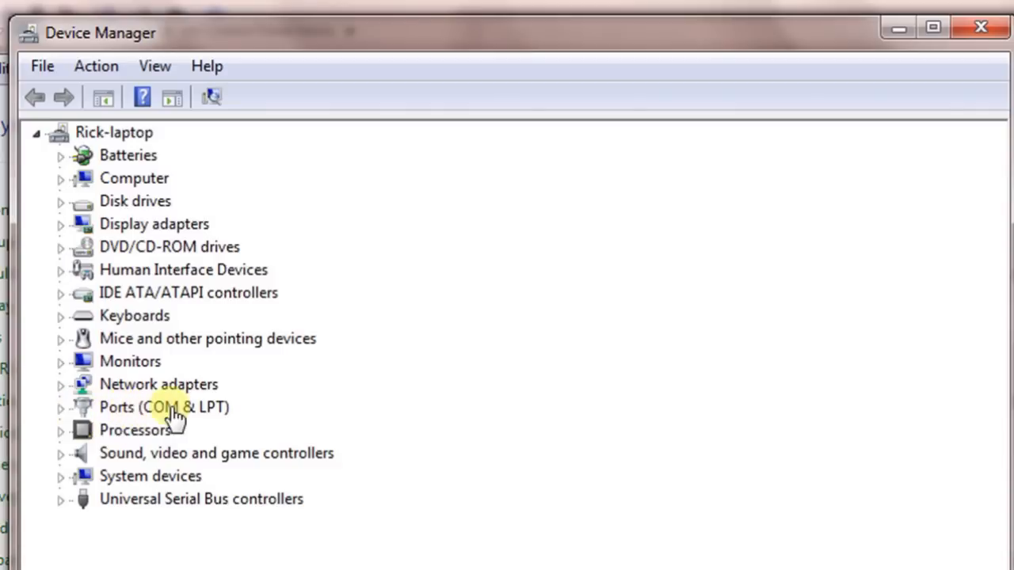
pyautogui.click(62, 408)
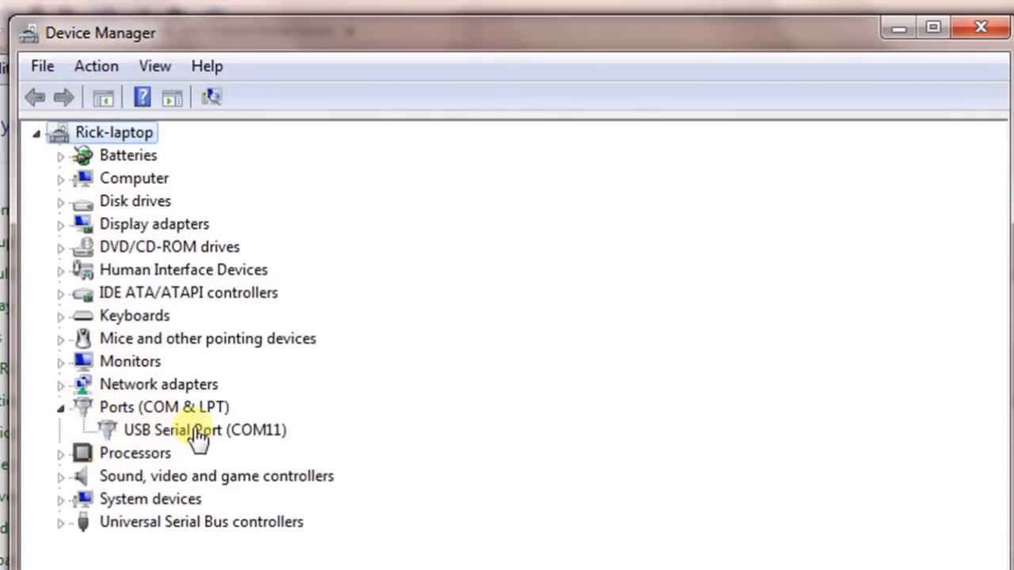
pyautogui.click(269, 440)
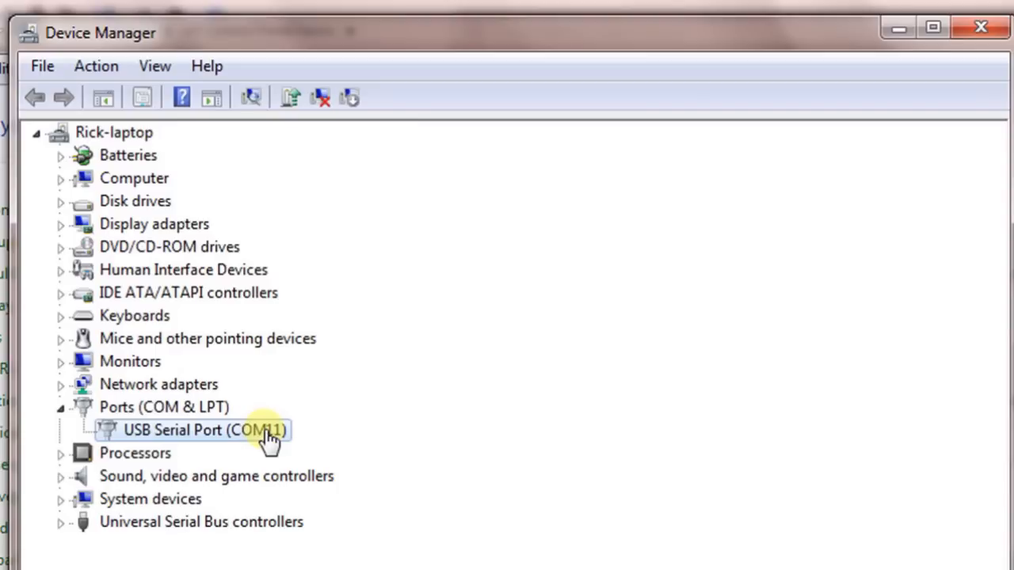
# Step: Inspect the USB serial port's general, port settings and driver properties, and close them without changes along with Device Manager
pyautogui.rightClick(220, 435)
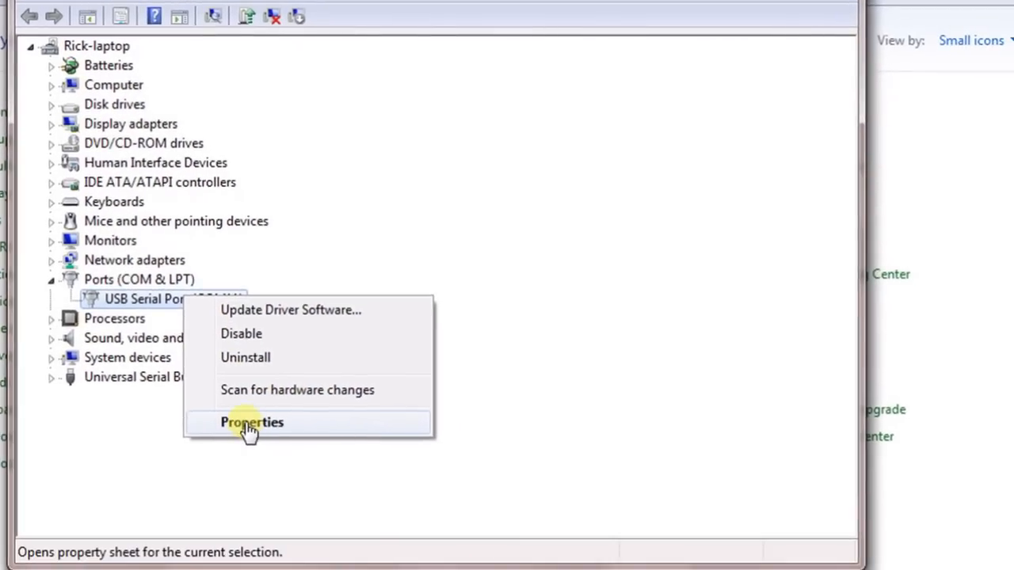
pyautogui.click(250, 426)
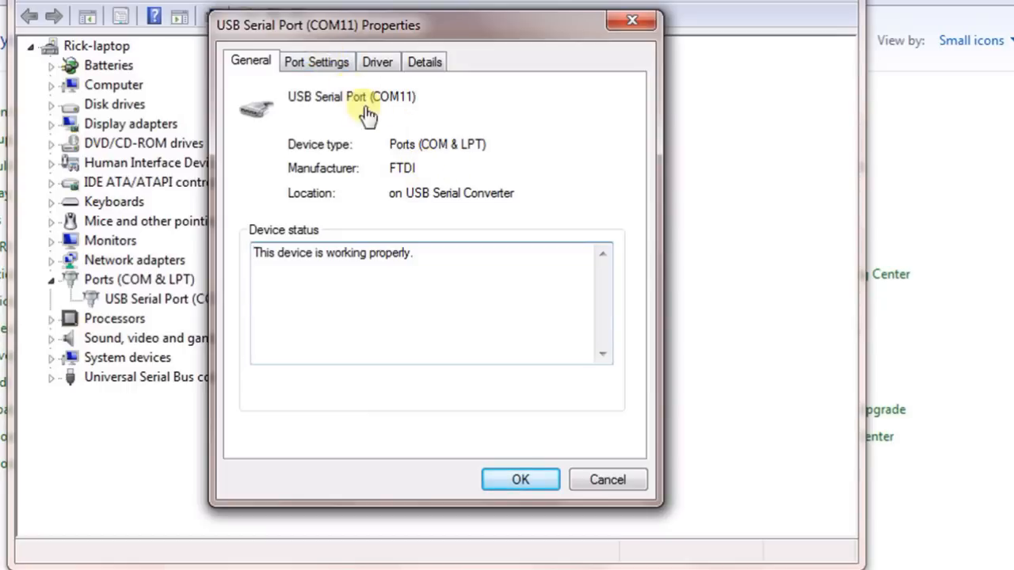
pyautogui.click(333, 68)
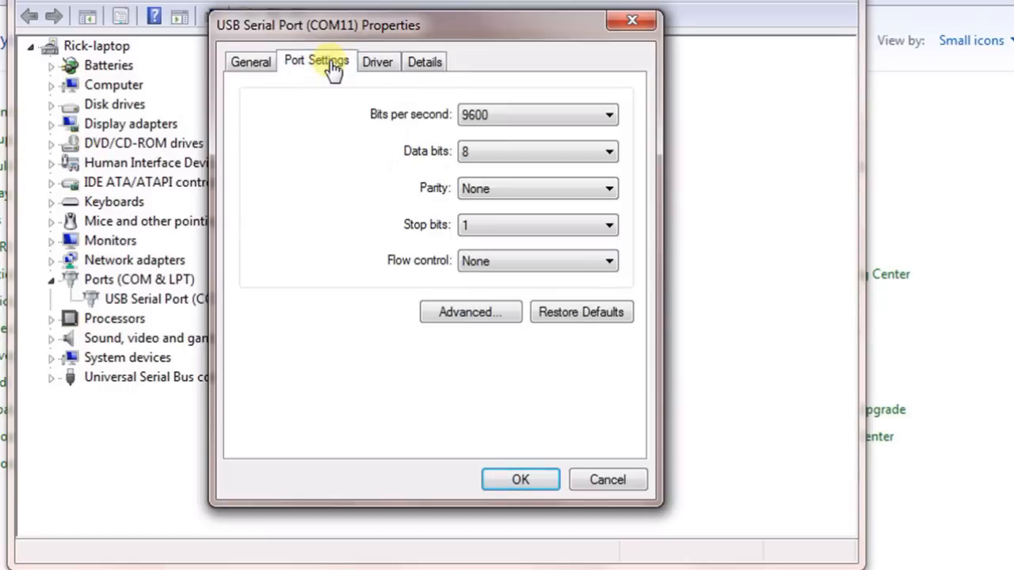
pyautogui.click(387, 68)
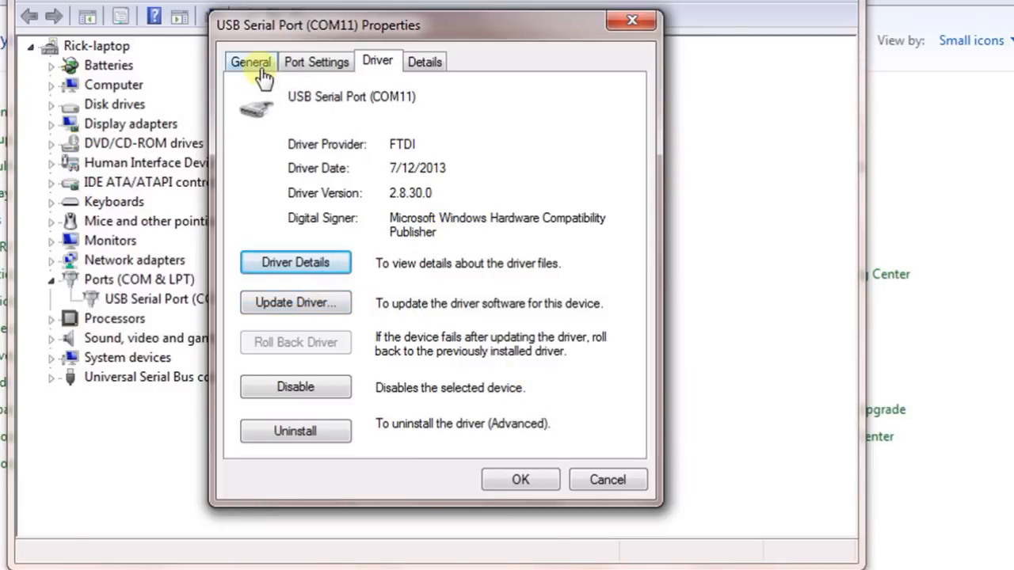
pyautogui.click(613, 480)
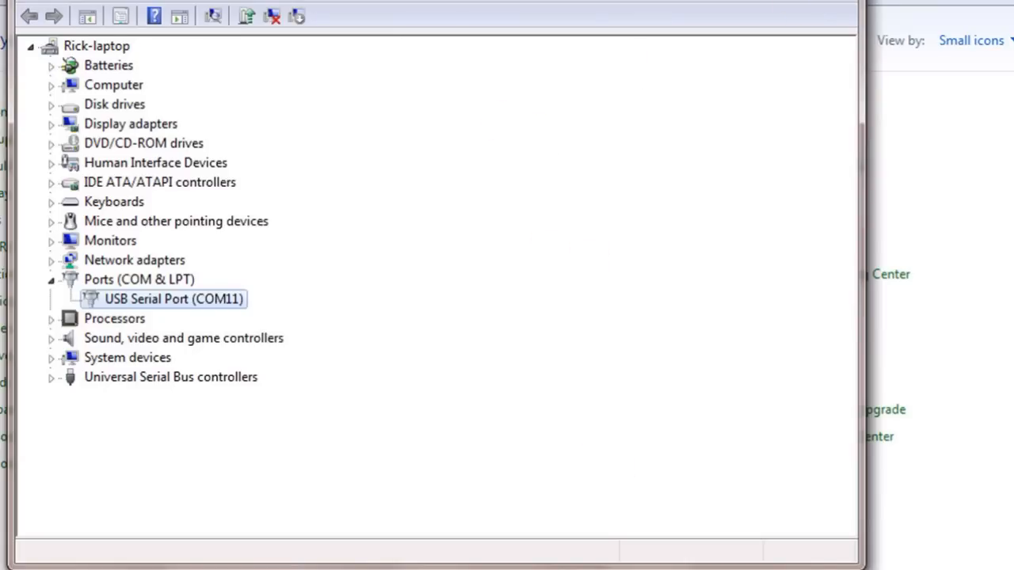
pyautogui.click(820, 4)
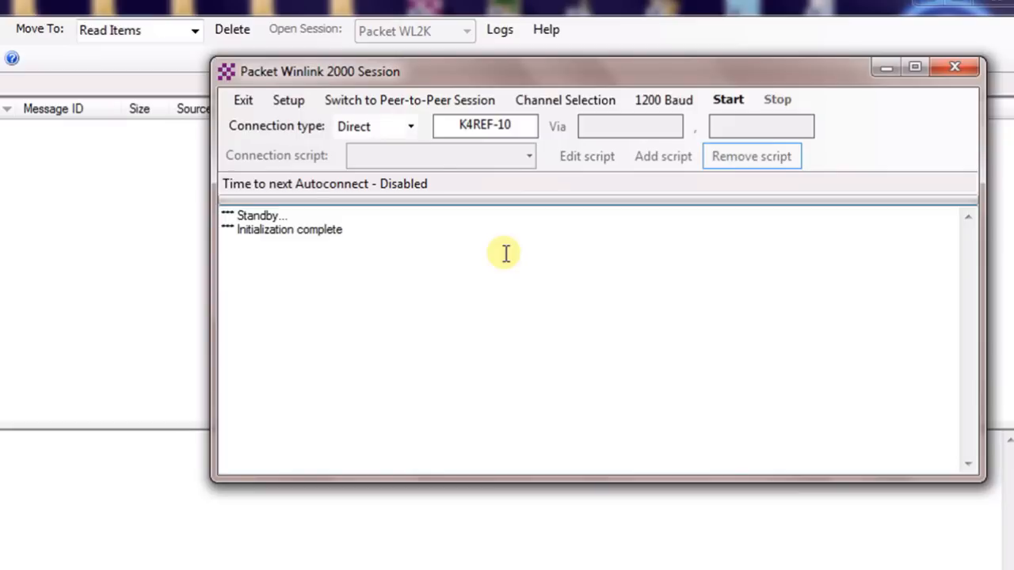
# Step: Update the packet channel table and select the K4REF-10 channel on 145.050 MHz for the Packet session
pyautogui.click(558, 103)
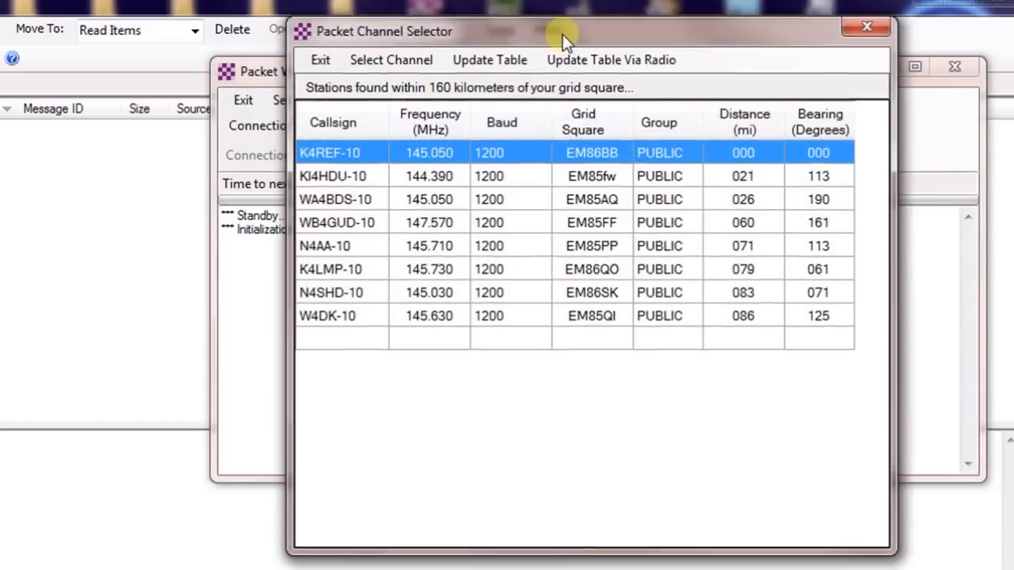
pyautogui.moveTo(563, 34); pyautogui.dragTo(454, 165)
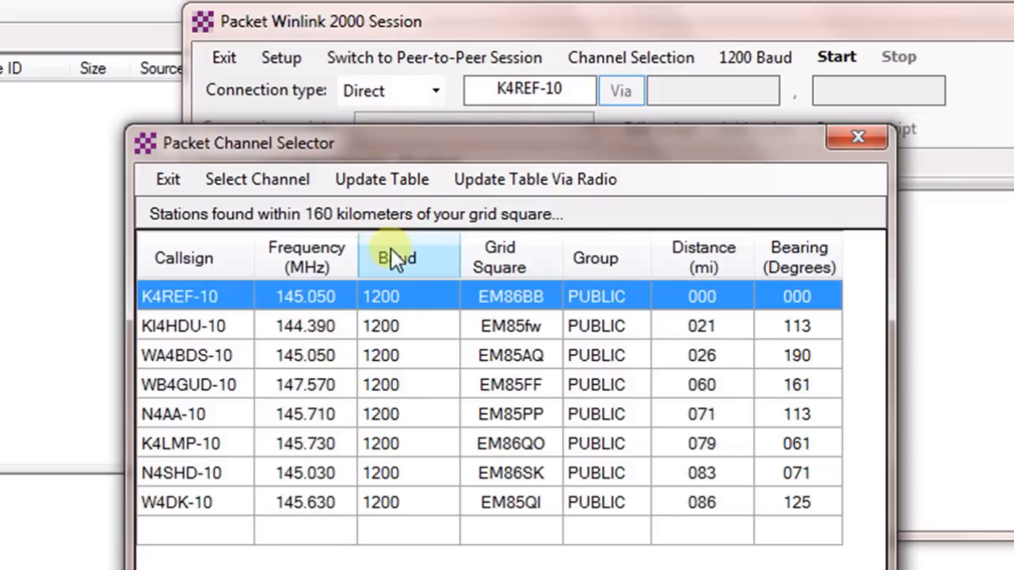
pyautogui.click(377, 180)
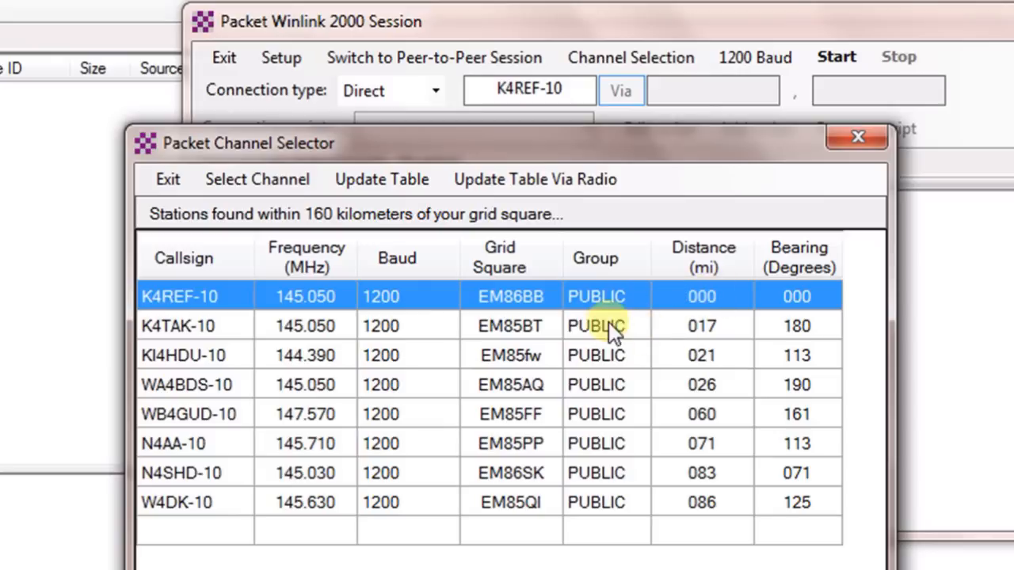
pyautogui.click(268, 178)
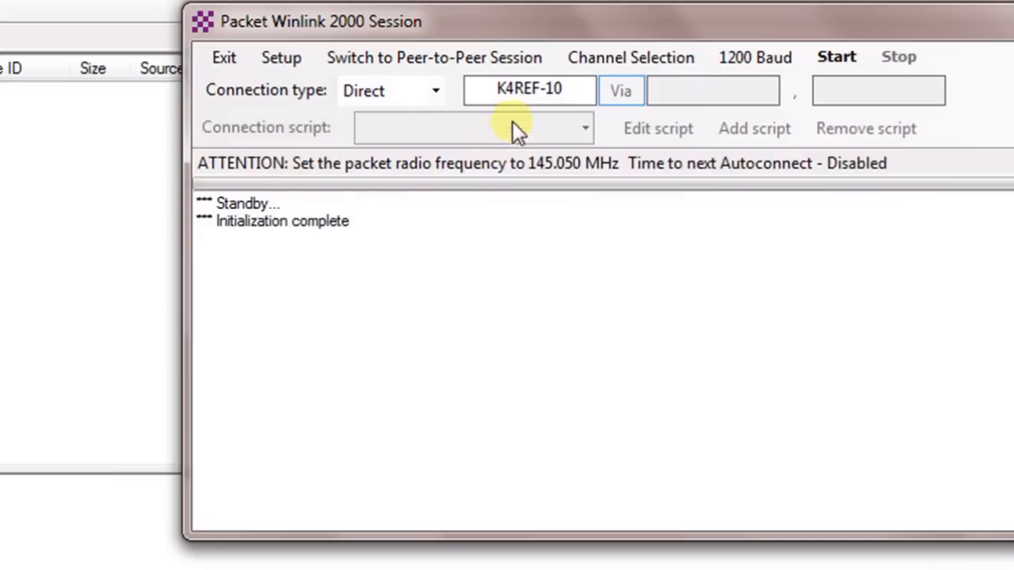